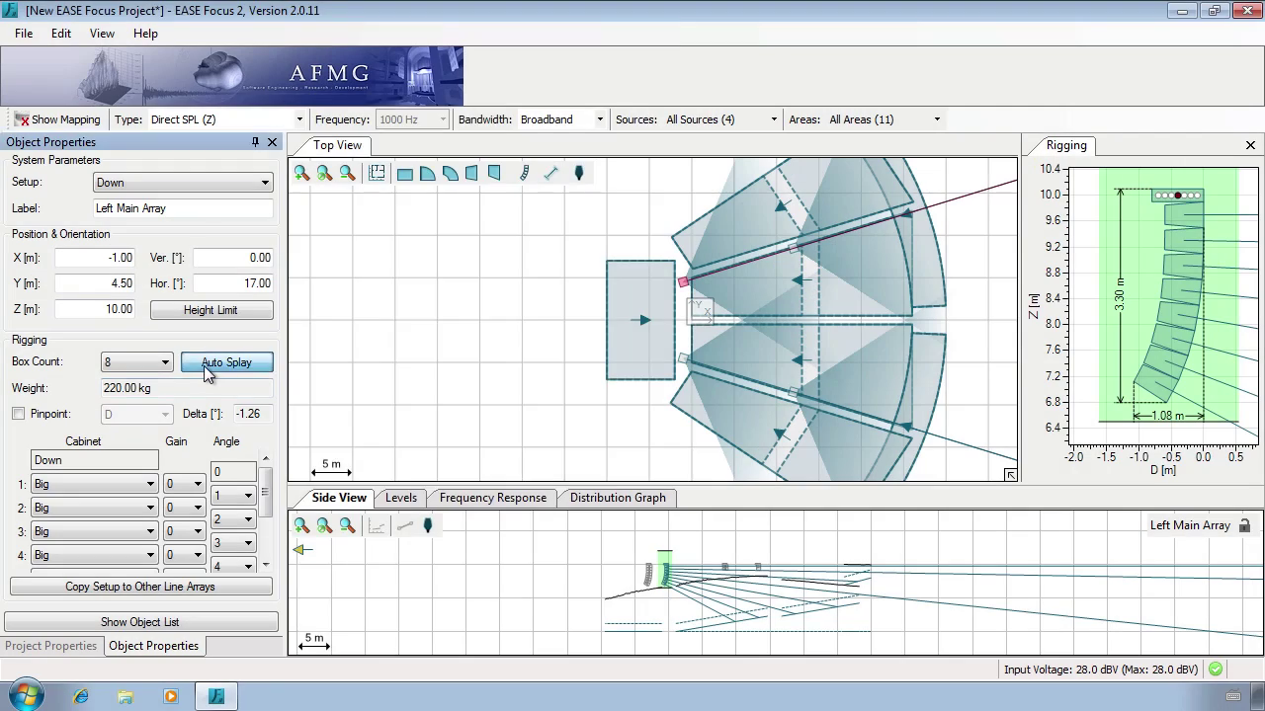
- Set Left Main Array auto-splay to conventional strategy, targeting Center Left Zone but excluding Left Balcony
{"action": "left_click", "coordinate": [209, 366]}
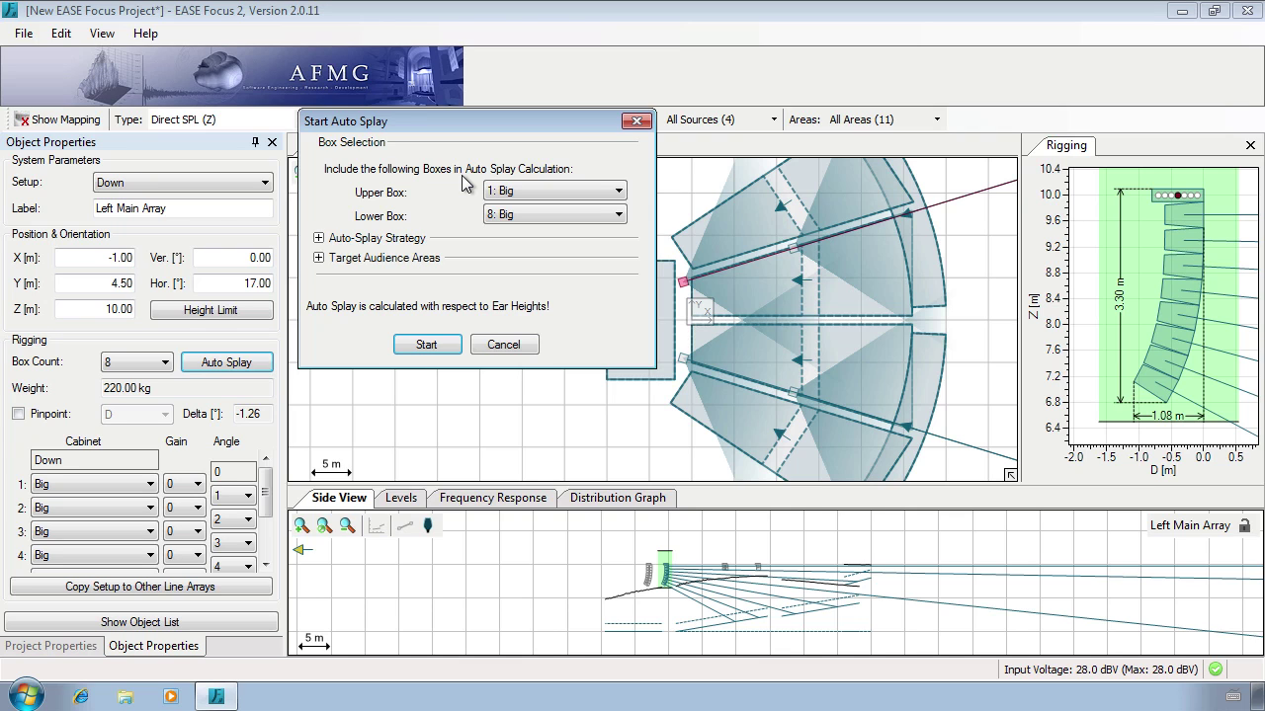
{"action": "left_click", "coordinate": [320, 239]}
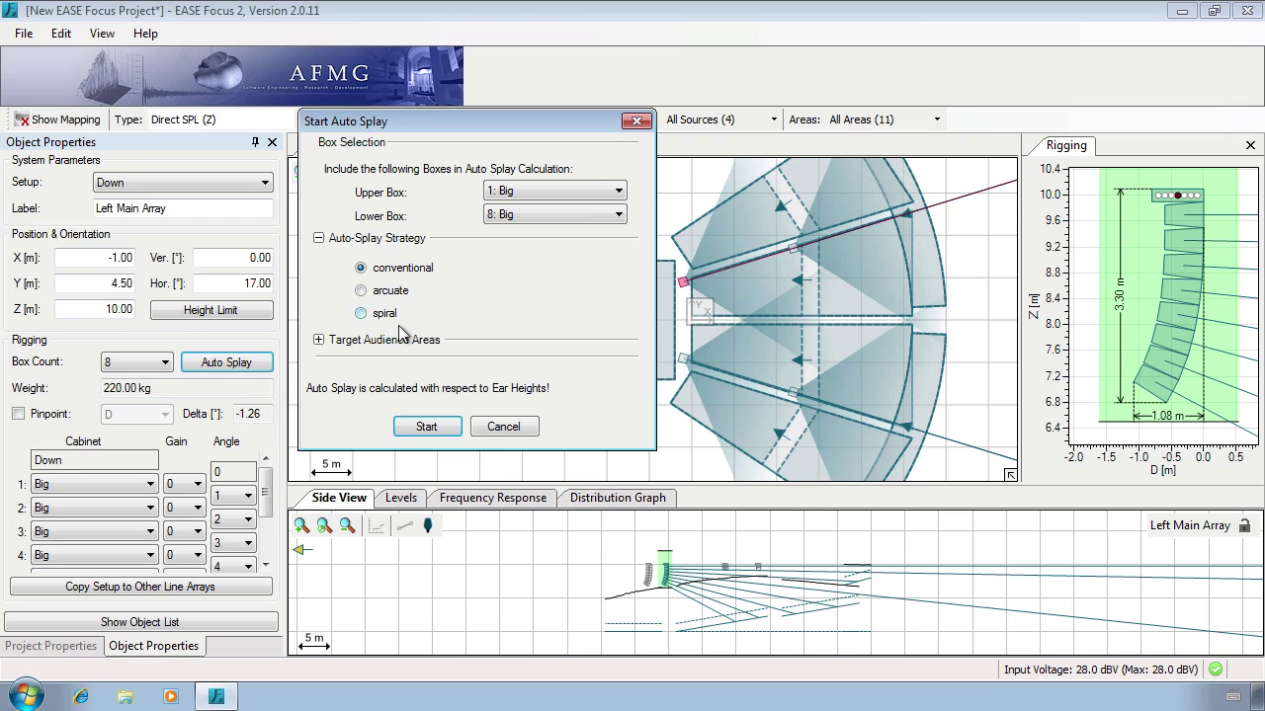
{"action": "left_click", "coordinate": [318, 340]}
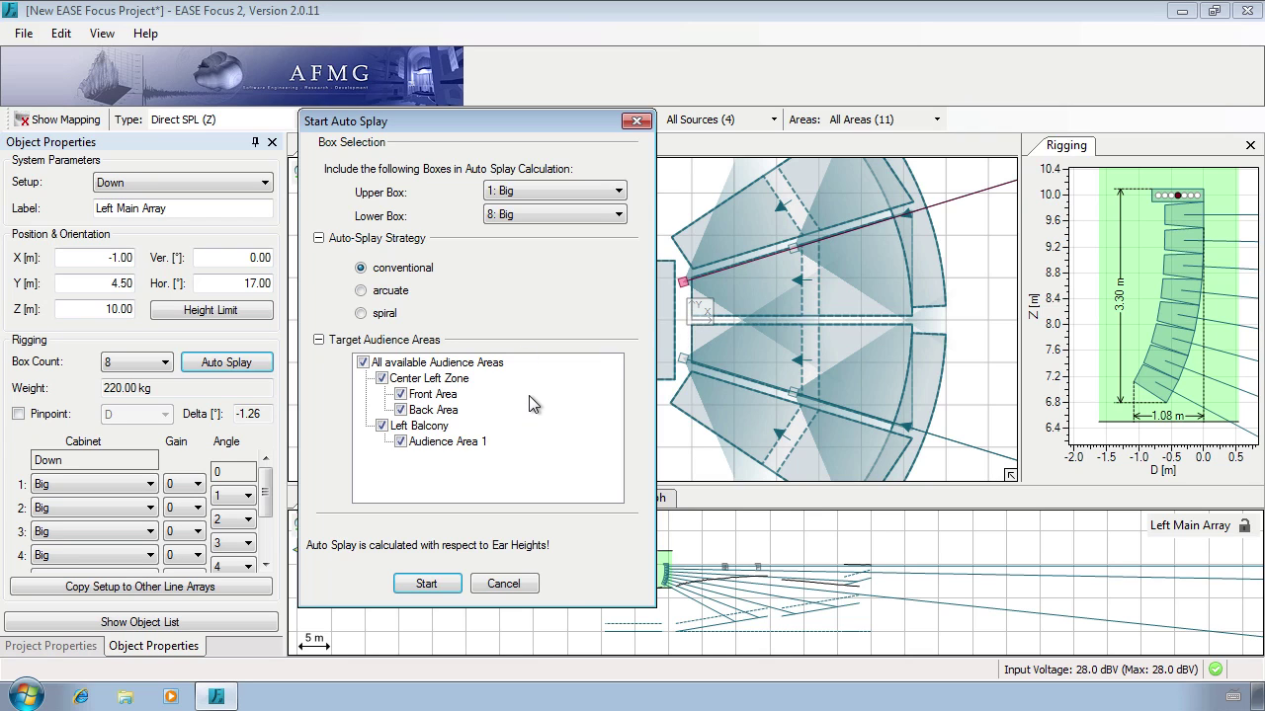
{"action": "left_click", "coordinate": [432, 429]}
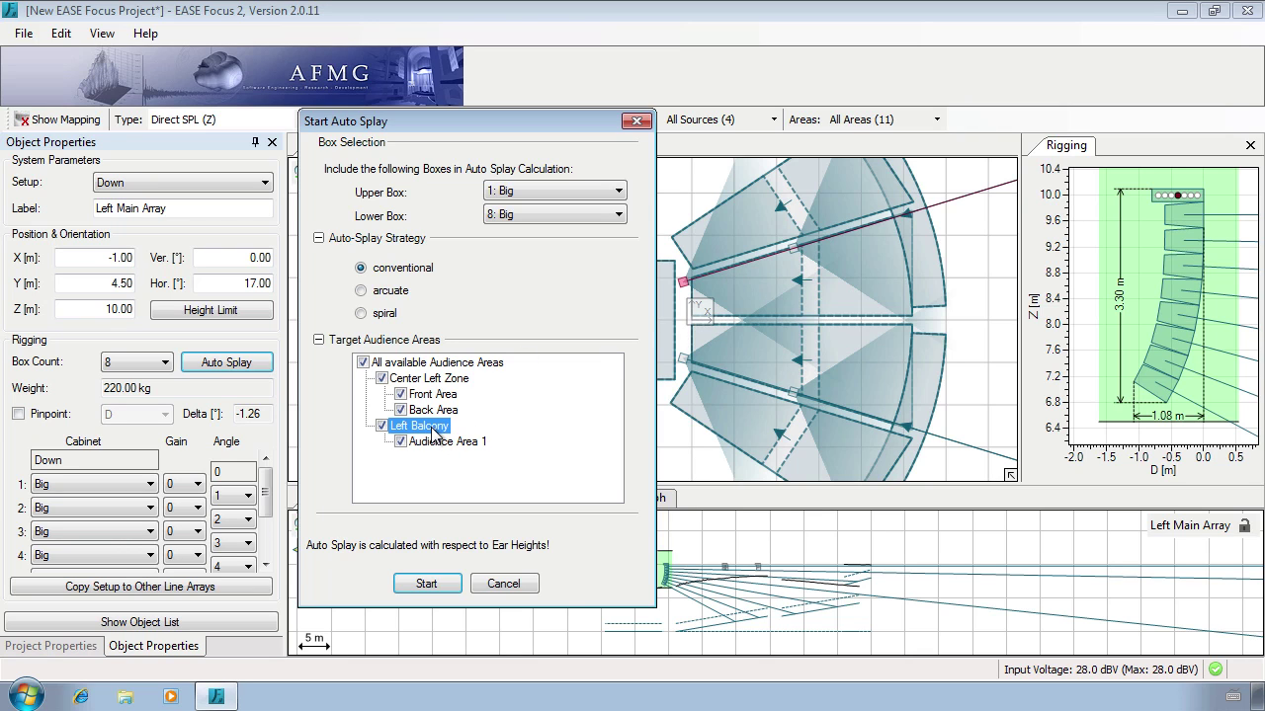
{"action": "left_click", "coordinate": [382, 426]}
- Run the auto-splay to tilt the Left Main Array to −8.61°, then copy its setup
{"action": "left_click", "coordinate": [431, 580]}
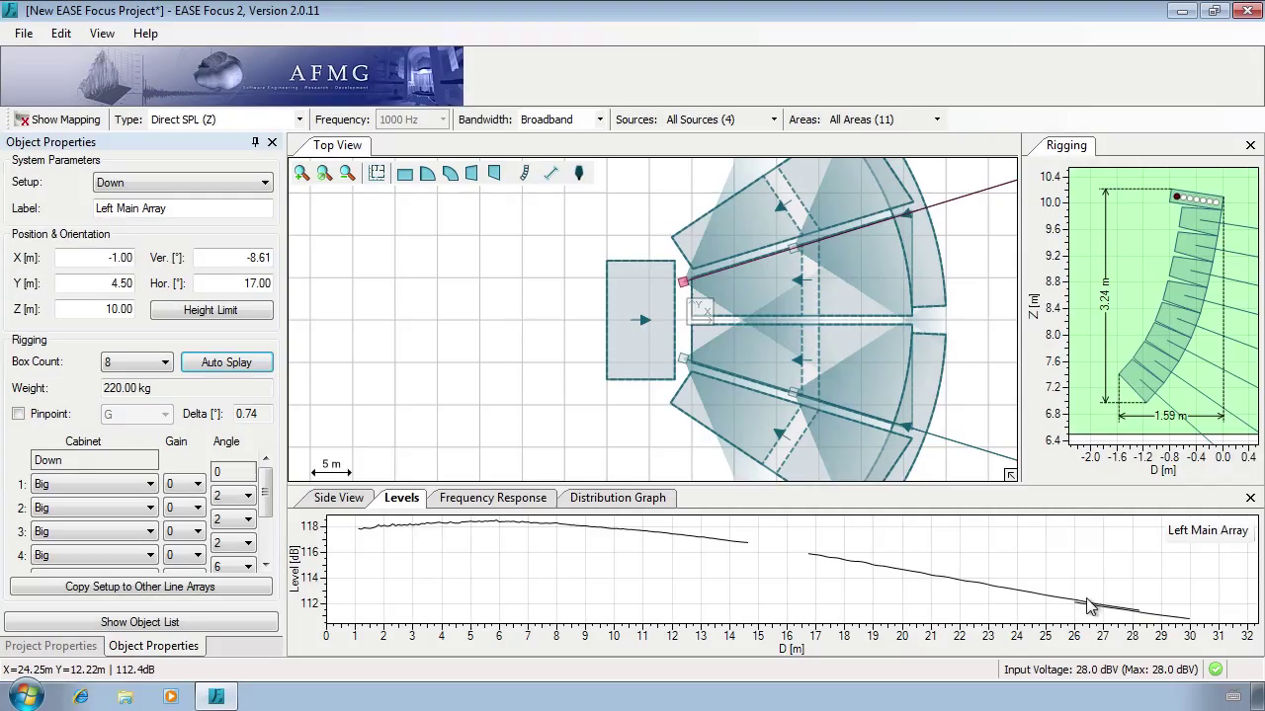
{"action": "right_click", "coordinate": [683, 284]}
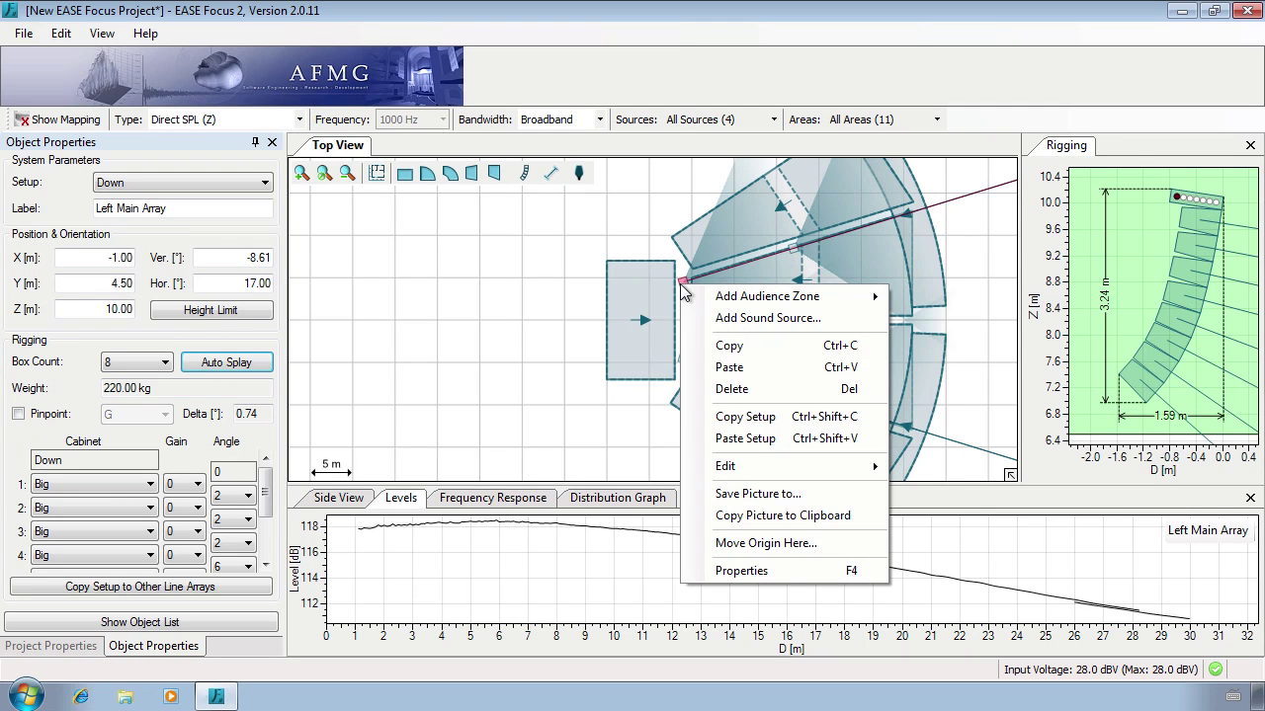
{"action": "left_click", "coordinate": [743, 417]}
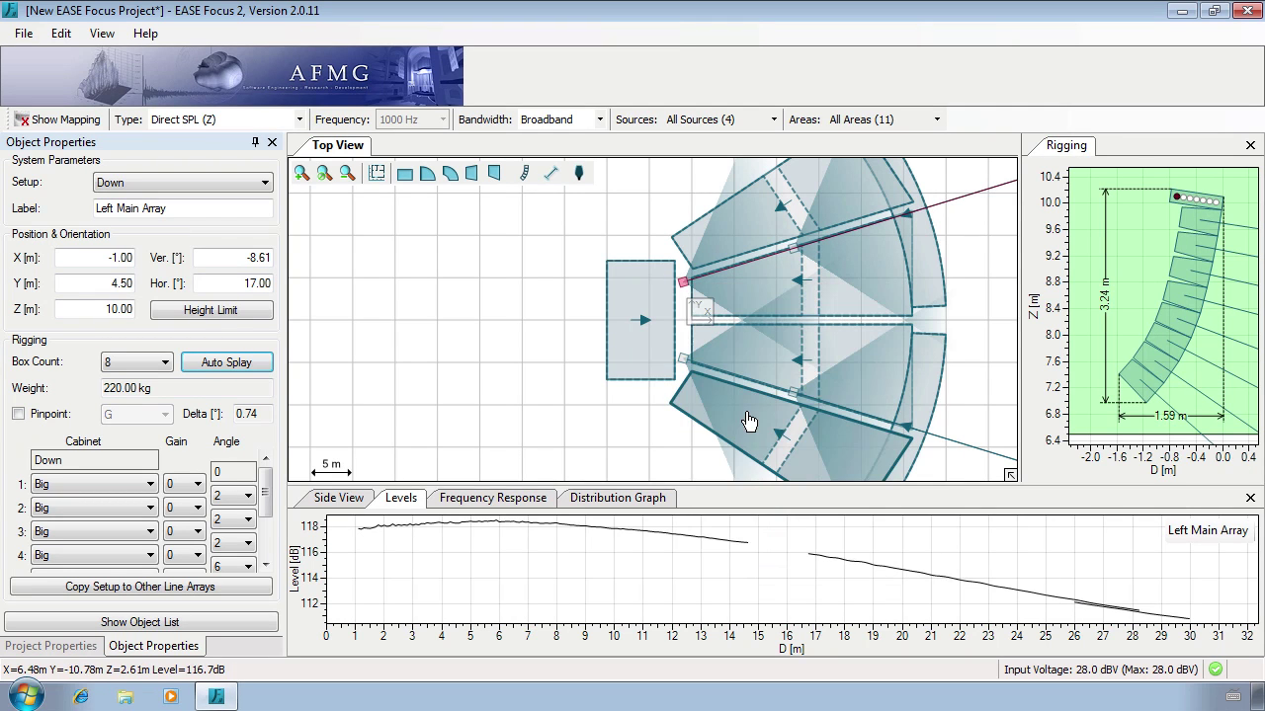
- Paste the setup onto the Right Main Array, undo that paste, and reselect the Left Main Array
{"action": "right_click", "coordinate": [683, 364]}
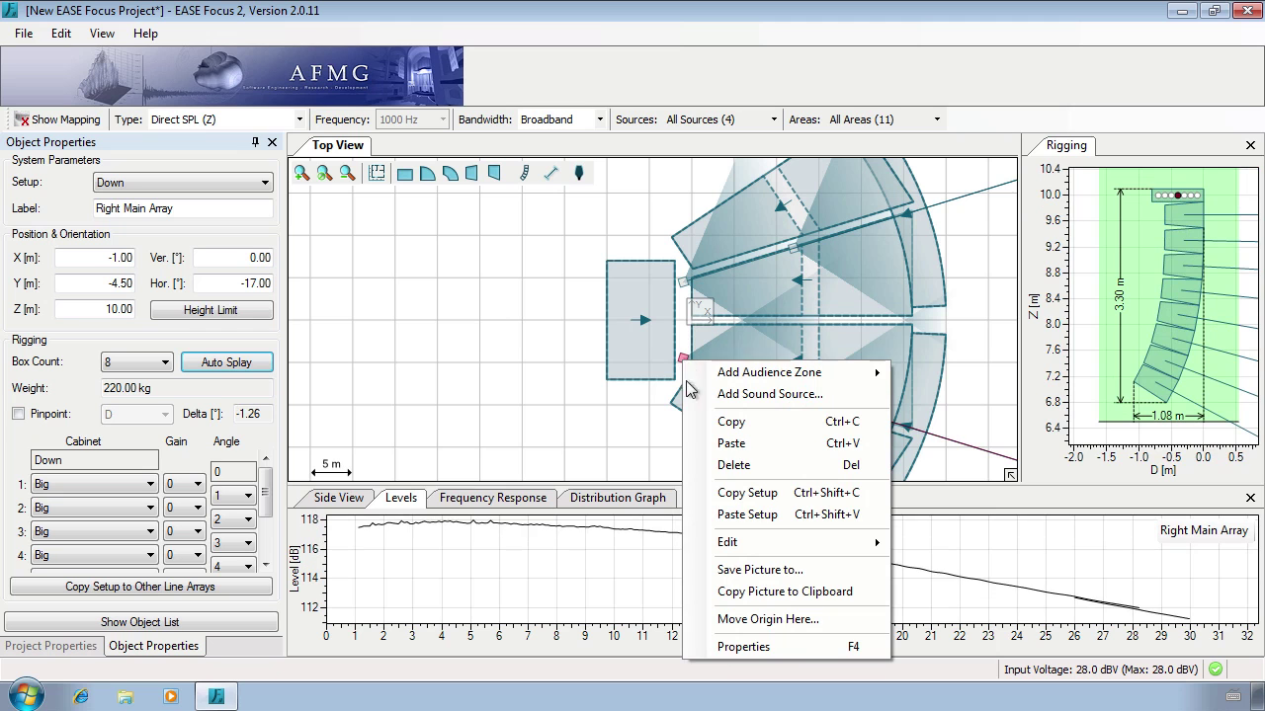
{"action": "left_click", "coordinate": [751, 514]}
{"action": "key", "text": "ctrl+z"}
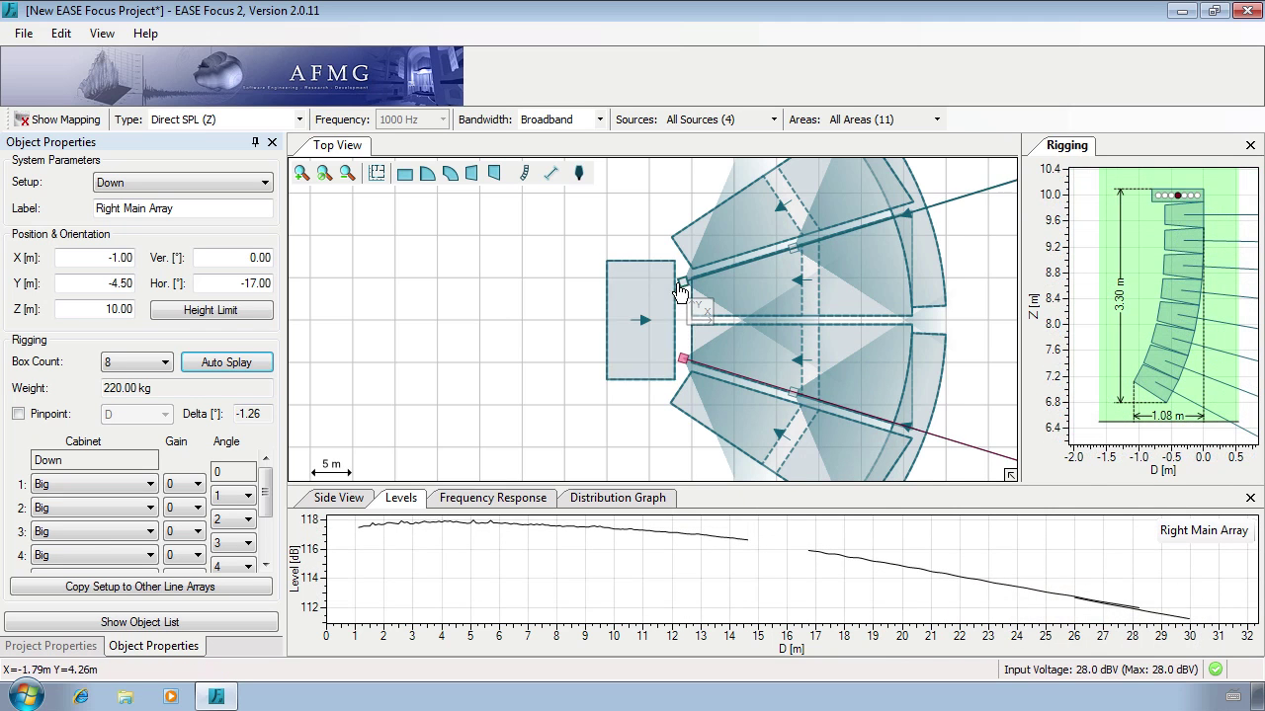
{"action": "left_click", "coordinate": [680, 280]}
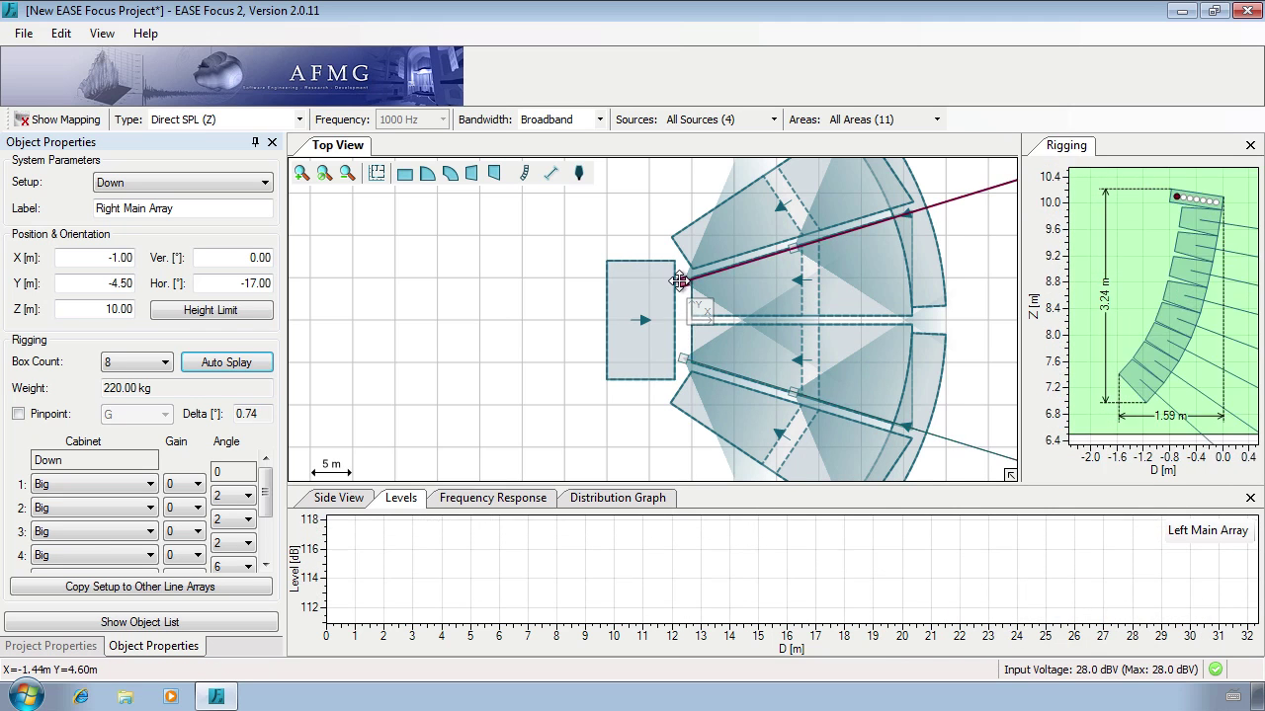
- Copy the Left Main Array's setup to the Right Main Array with Copy Setup to Other Line Arrays
{"action": "left_click", "coordinate": [170, 587]}
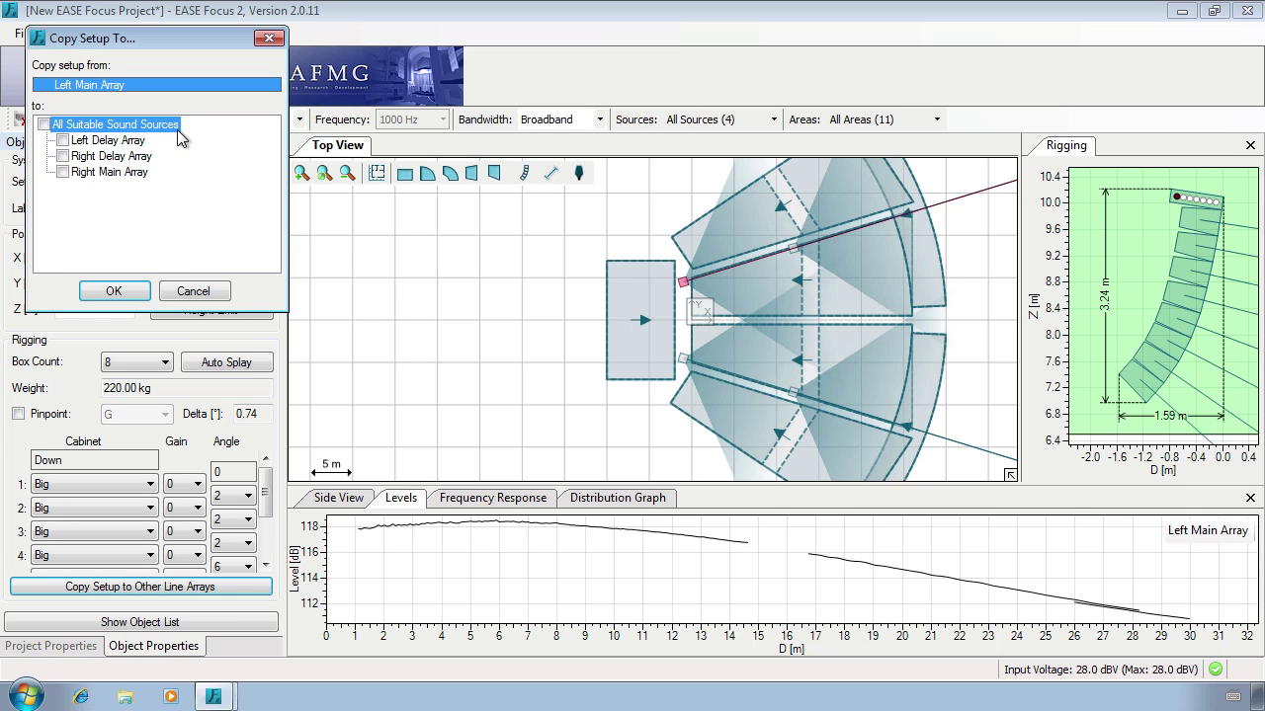
{"action": "left_click", "coordinate": [71, 173]}
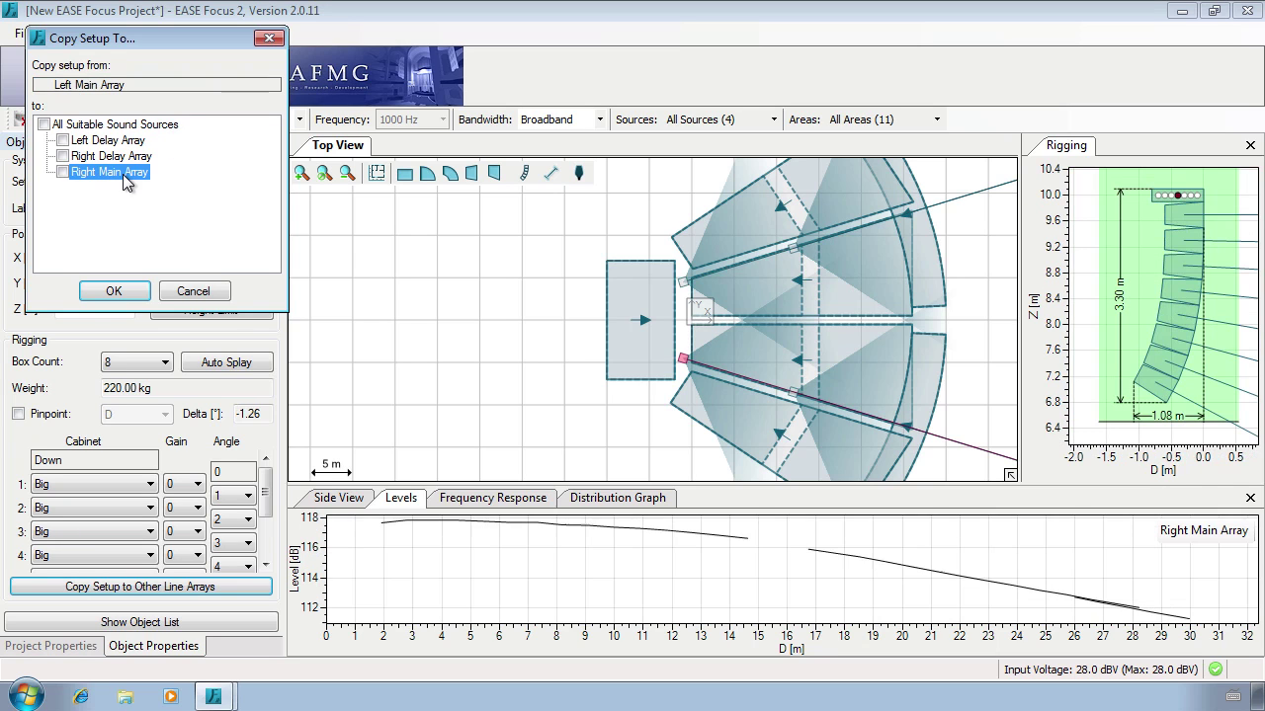
{"action": "left_click", "coordinate": [64, 172]}
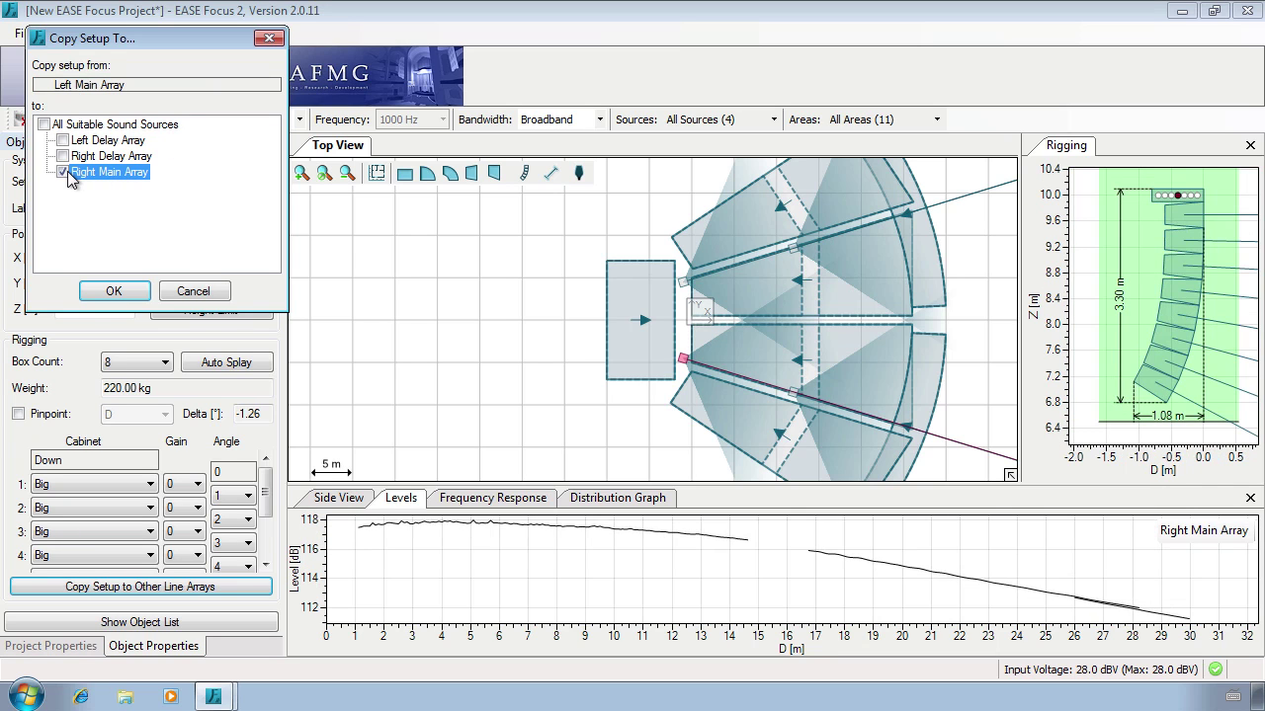
{"action": "left_click", "coordinate": [112, 295]}
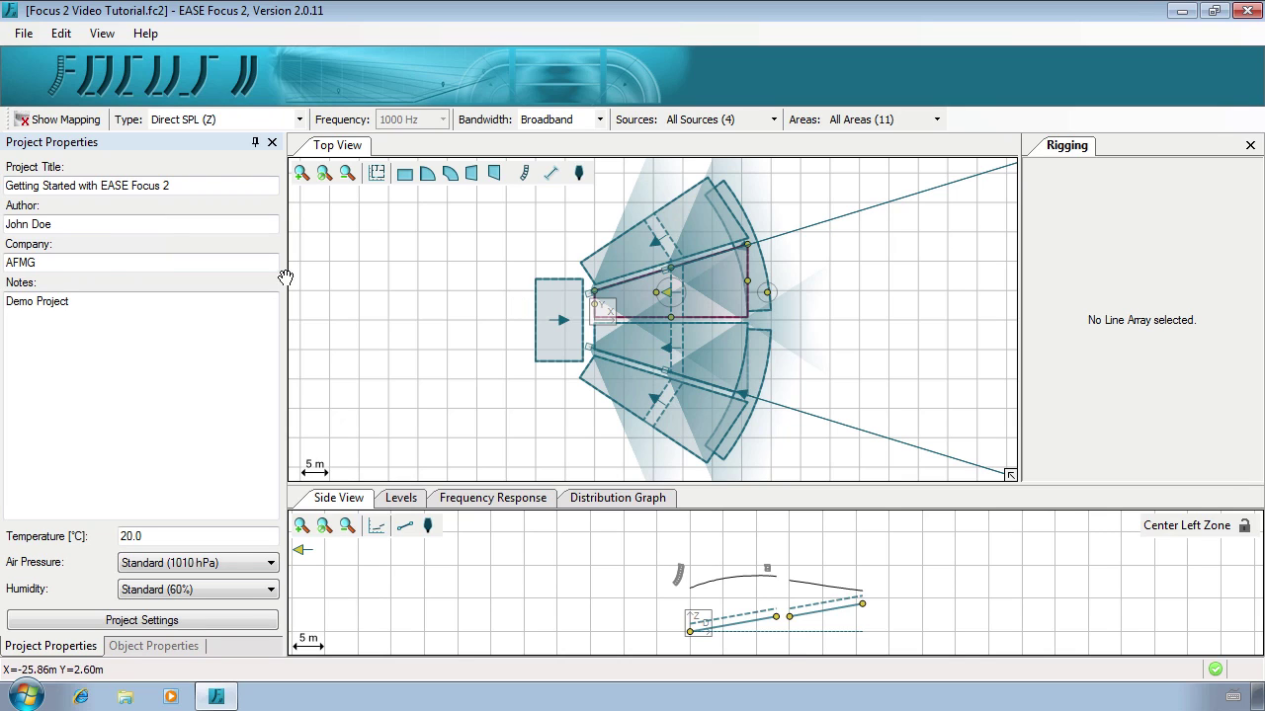
- Show the Direct SPL colour map of all sources with the dB scale beside Top View
{"action": "left_click", "coordinate": [87, 125]}
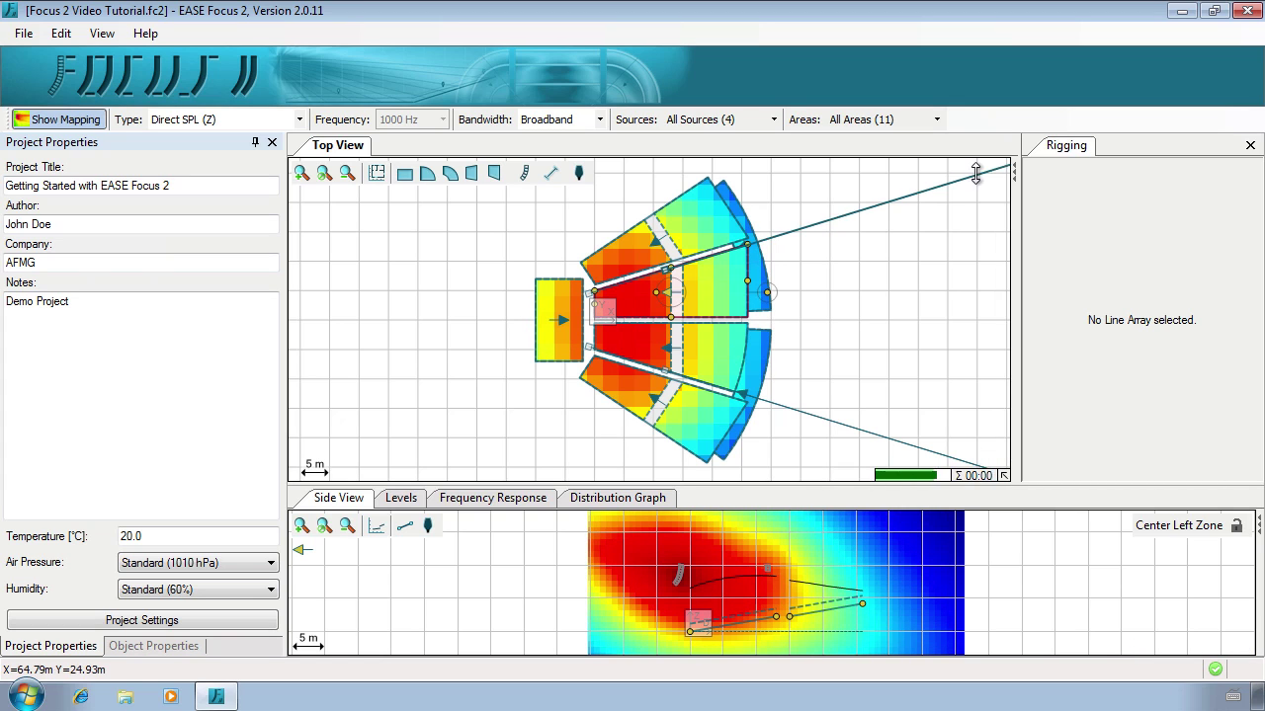
{"action": "left_click", "coordinate": [1008, 170]}
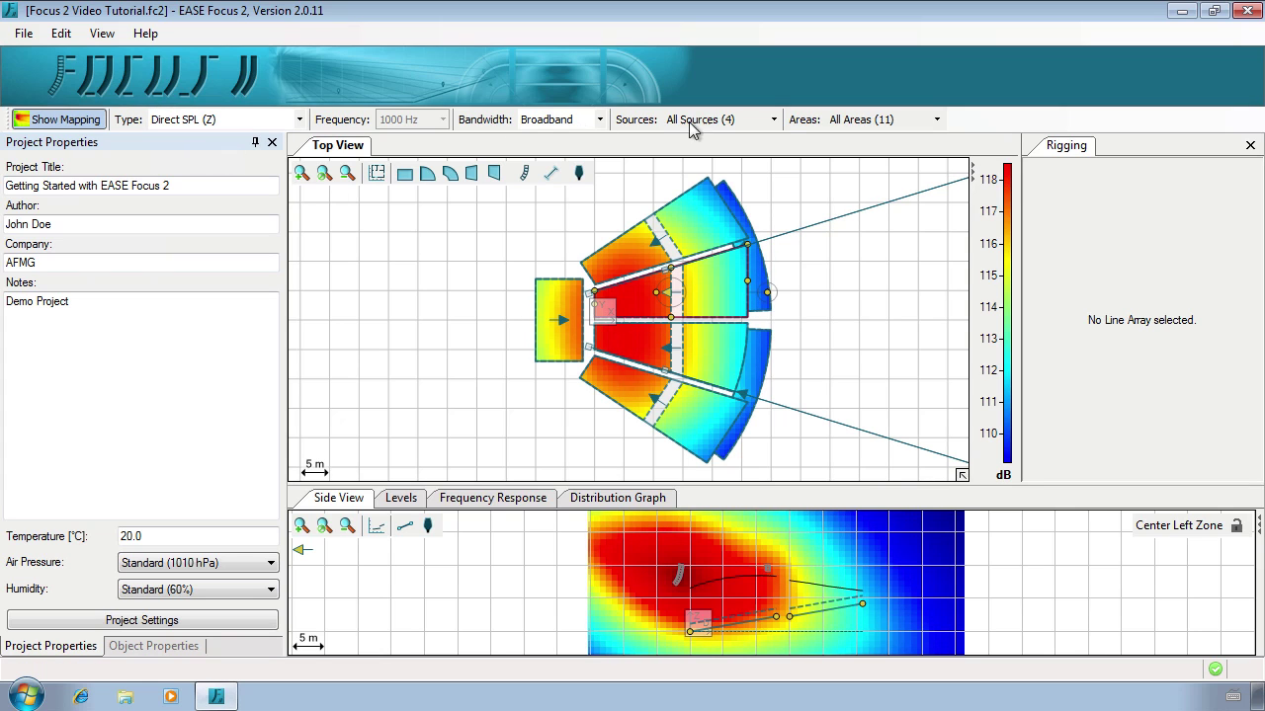
{"action": "left_click", "coordinate": [302, 120]}
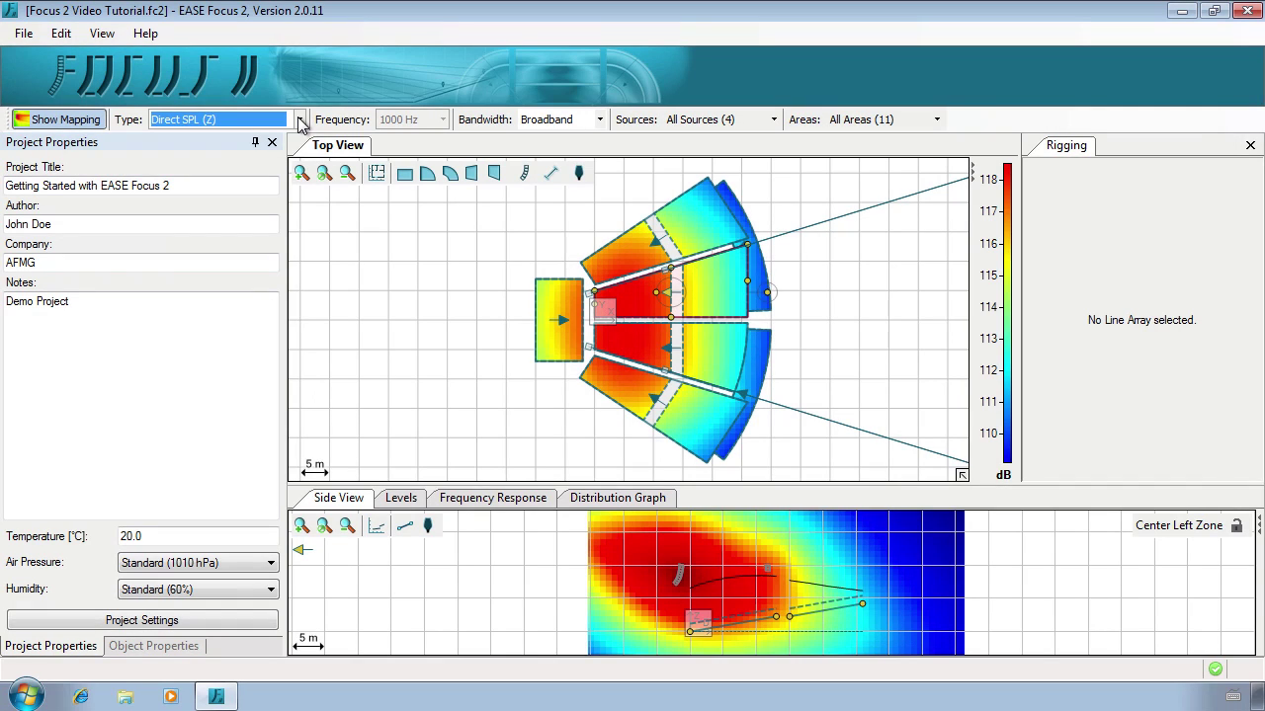
- Switch the map bandwidth to 1 Octave, then back to Broadband
{"action": "left_click", "coordinate": [599, 120]}
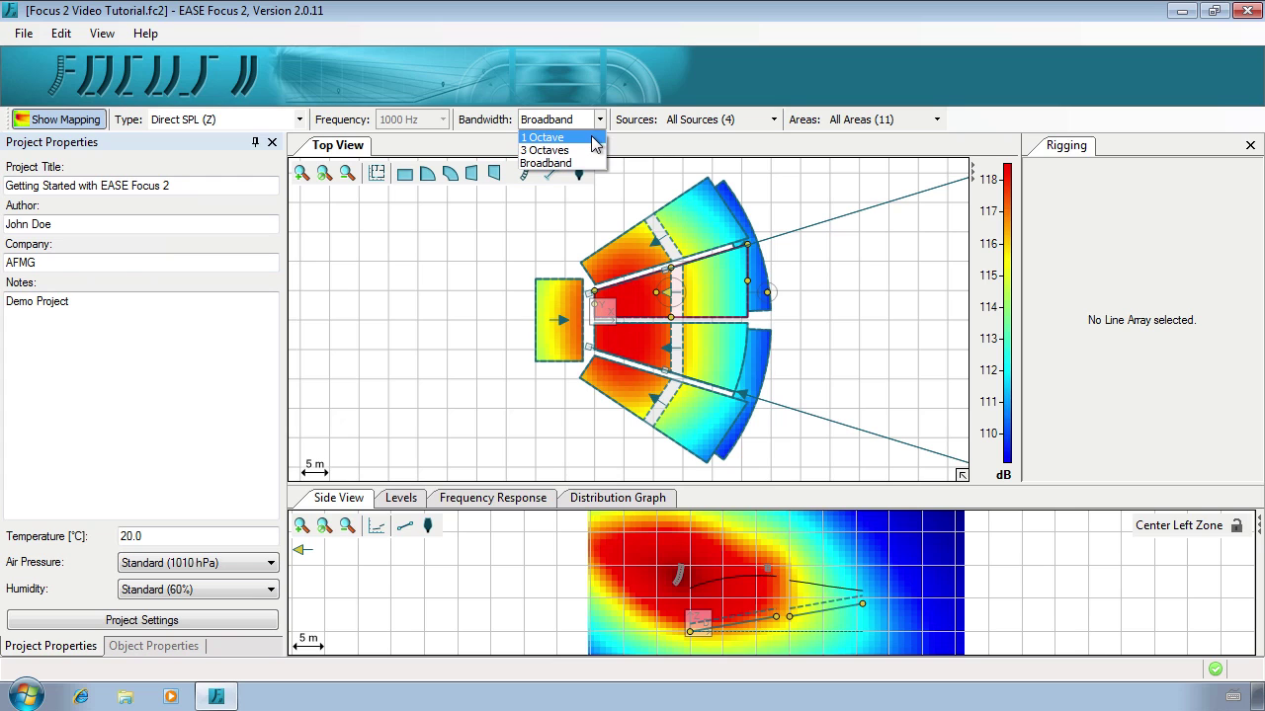
{"action": "left_click", "coordinate": [593, 138]}
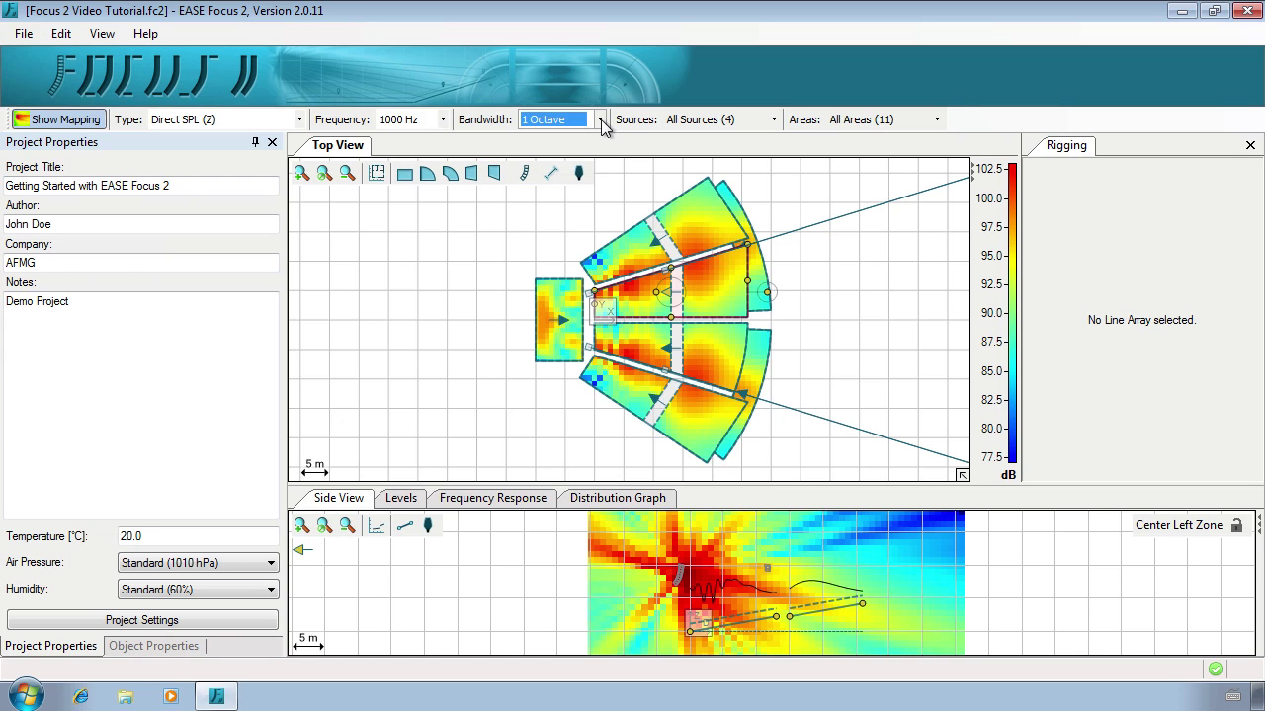
{"action": "left_click", "coordinate": [599, 120]}
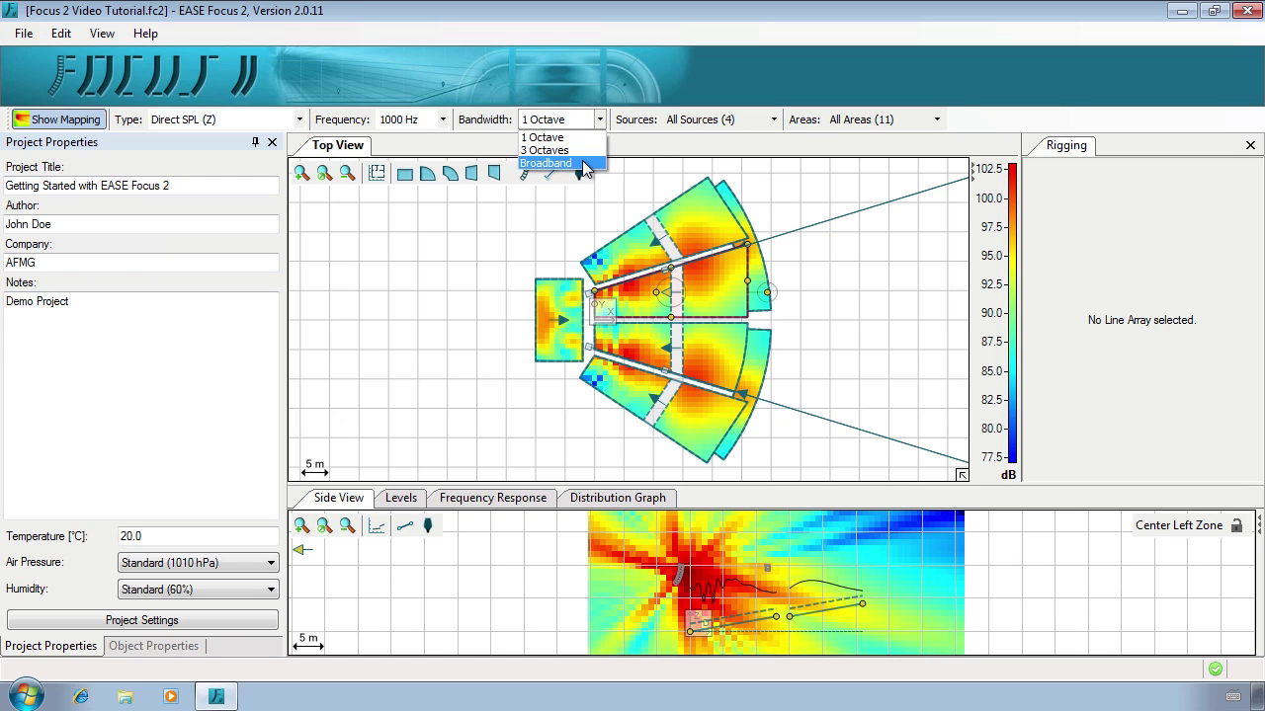
{"action": "left_click", "coordinate": [584, 164]}
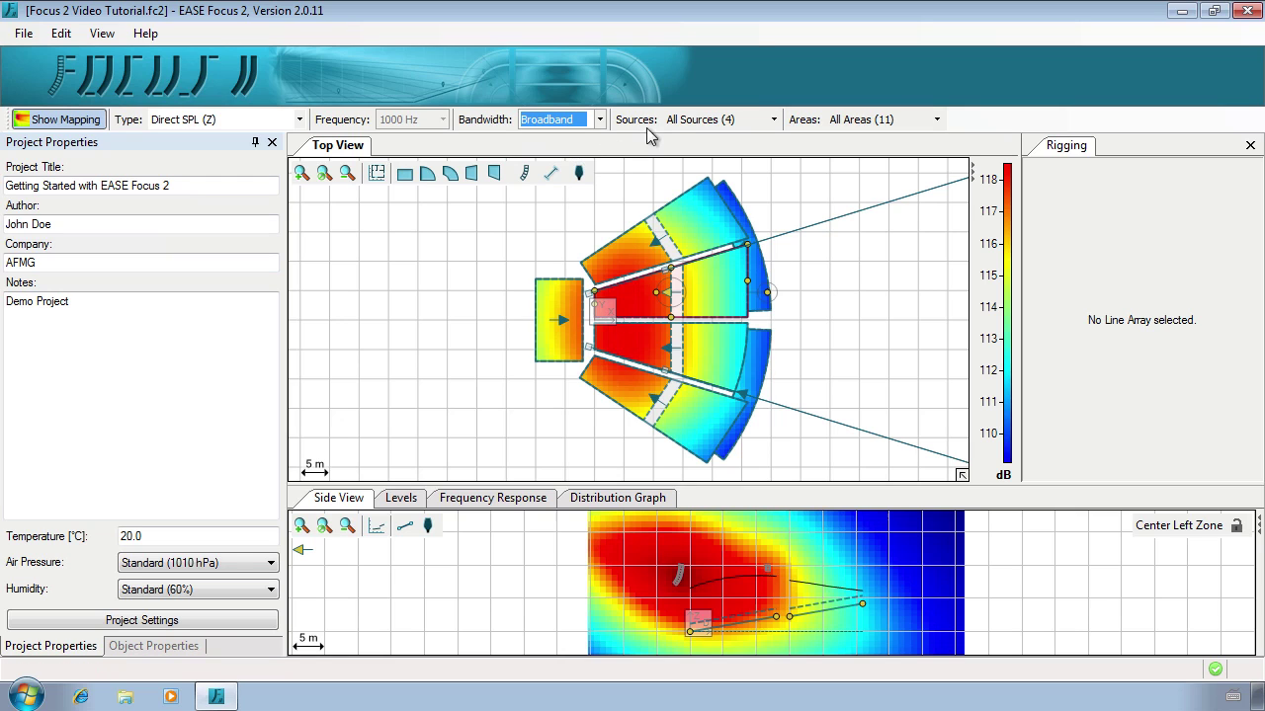
- Review the sources and audience areas included in the map
{"action": "left_click", "coordinate": [772, 119]}
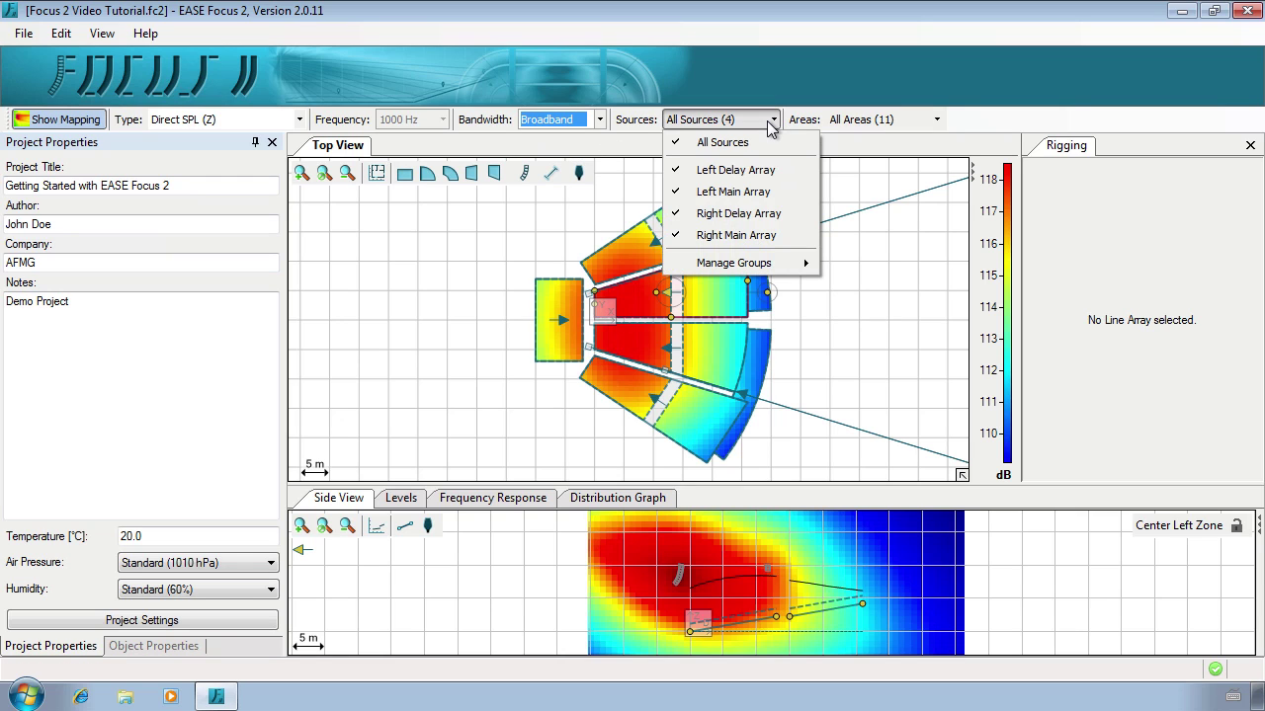
{"action": "left_click", "coordinate": [772, 119]}
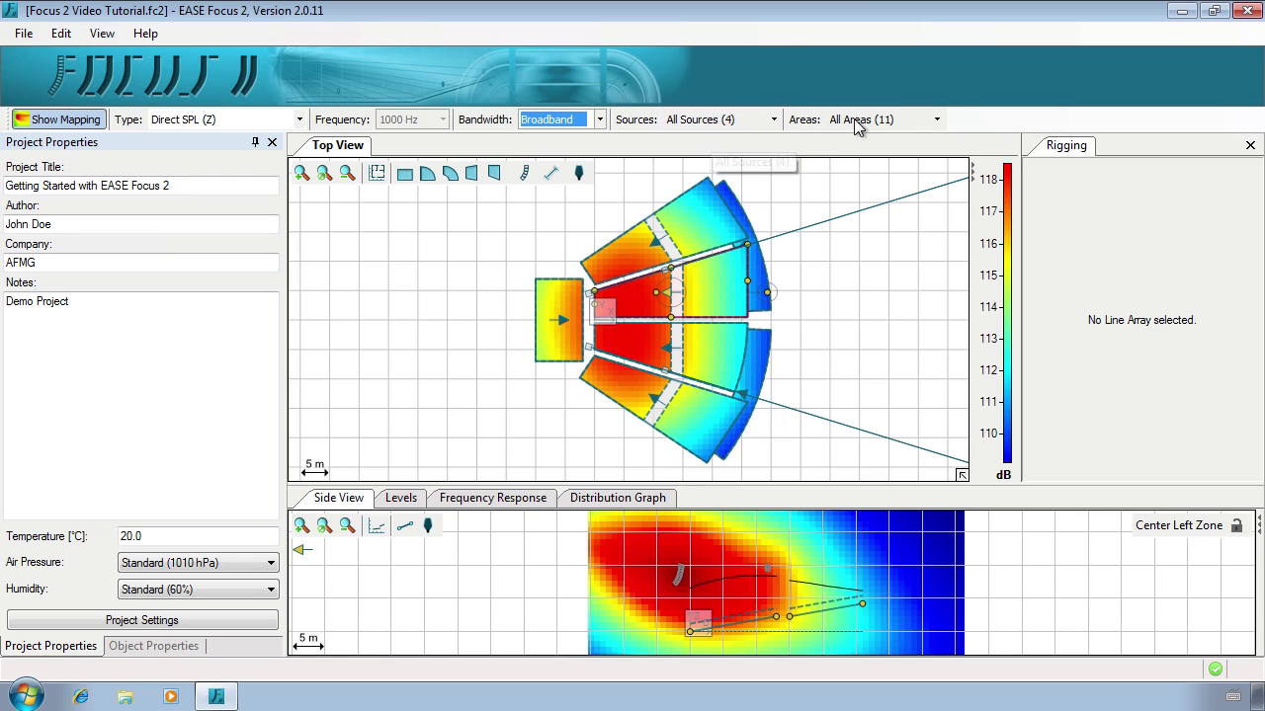
{"action": "left_click", "coordinate": [855, 119]}
{"action": "left_click", "coordinate": [856, 120]}
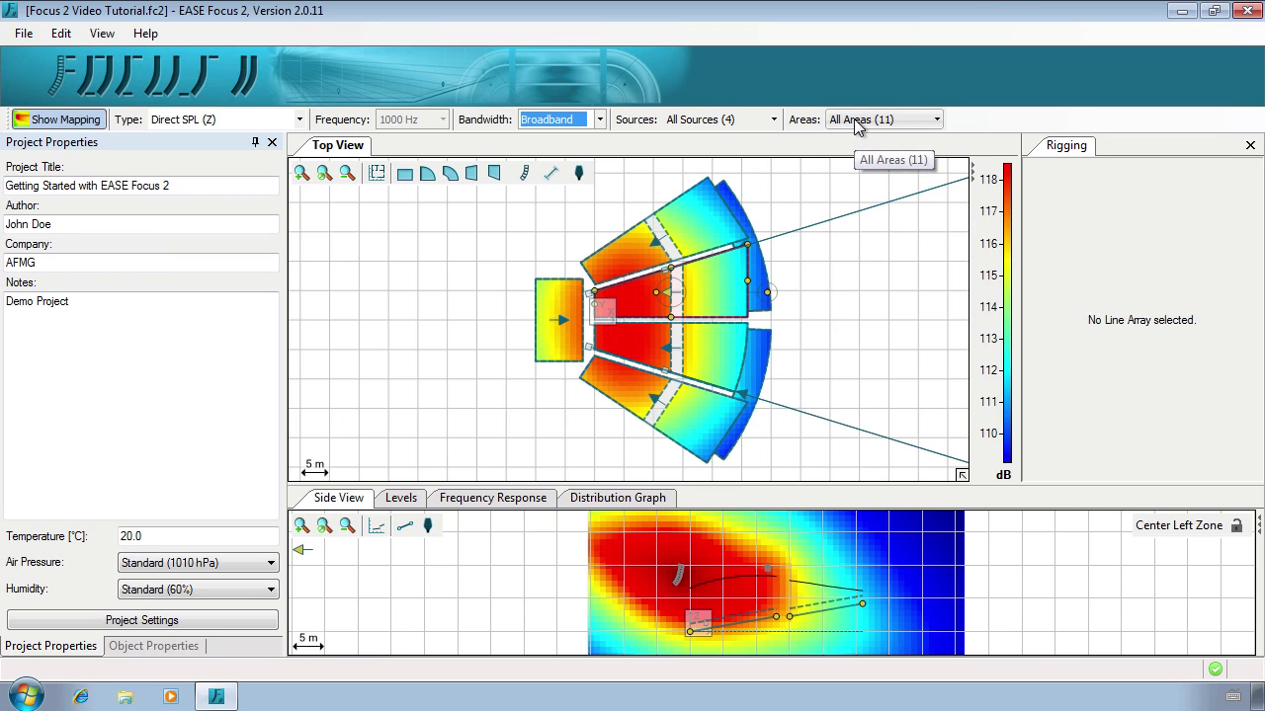
{"action": "left_click", "coordinate": [772, 119]}
- Deselect both delay arrays and store the two main arrays as group 'Main Systems'
{"action": "mouse_move", "coordinate": [760, 265]}
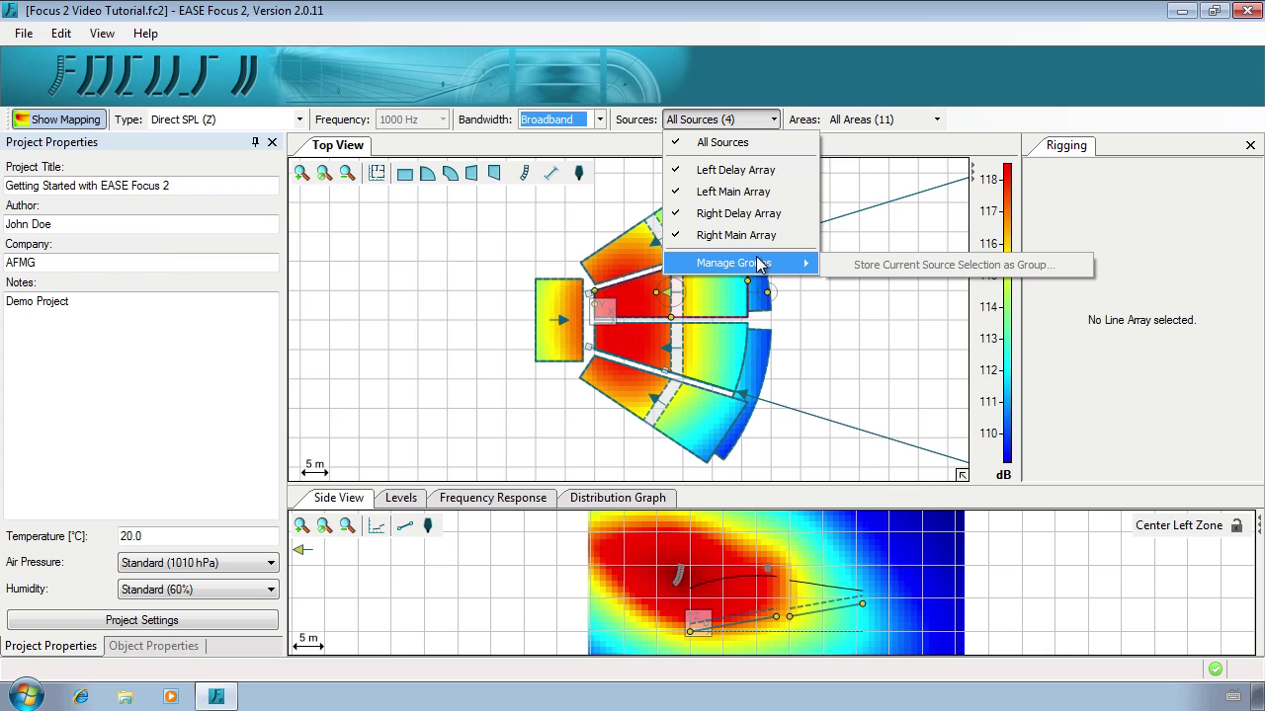
{"action": "left_click", "coordinate": [769, 171]}
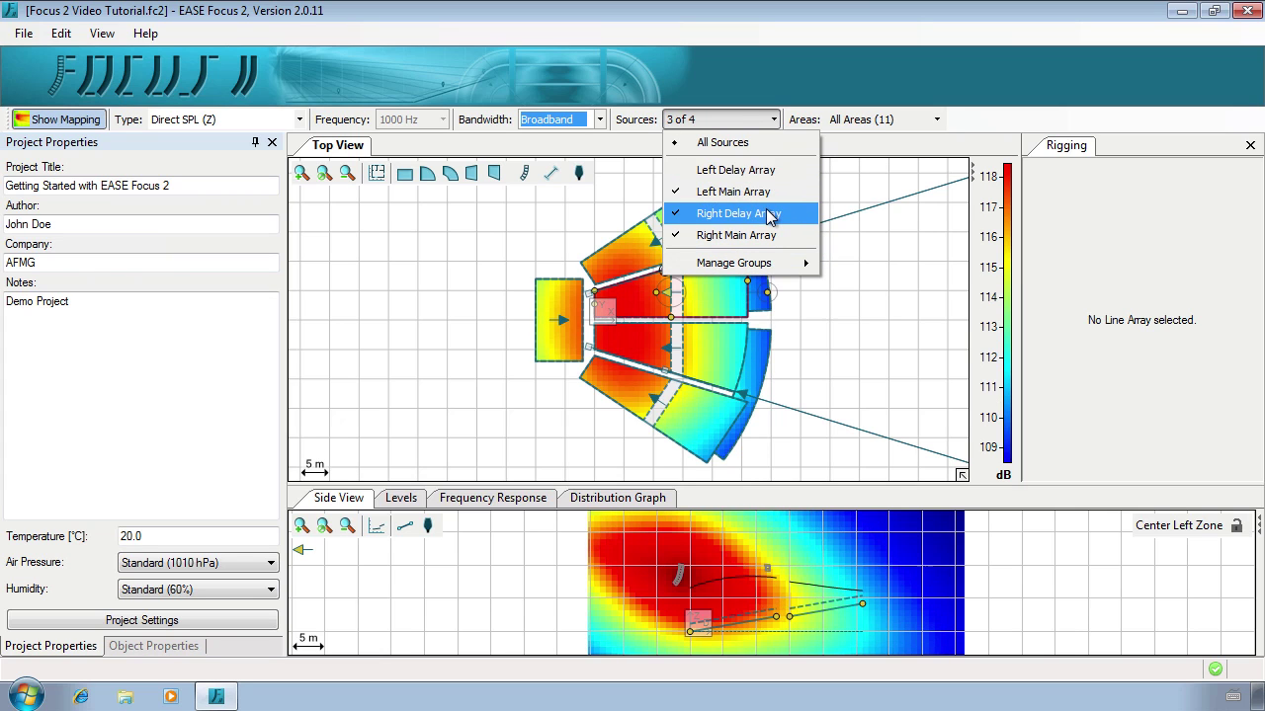
{"action": "left_click", "coordinate": [770, 214]}
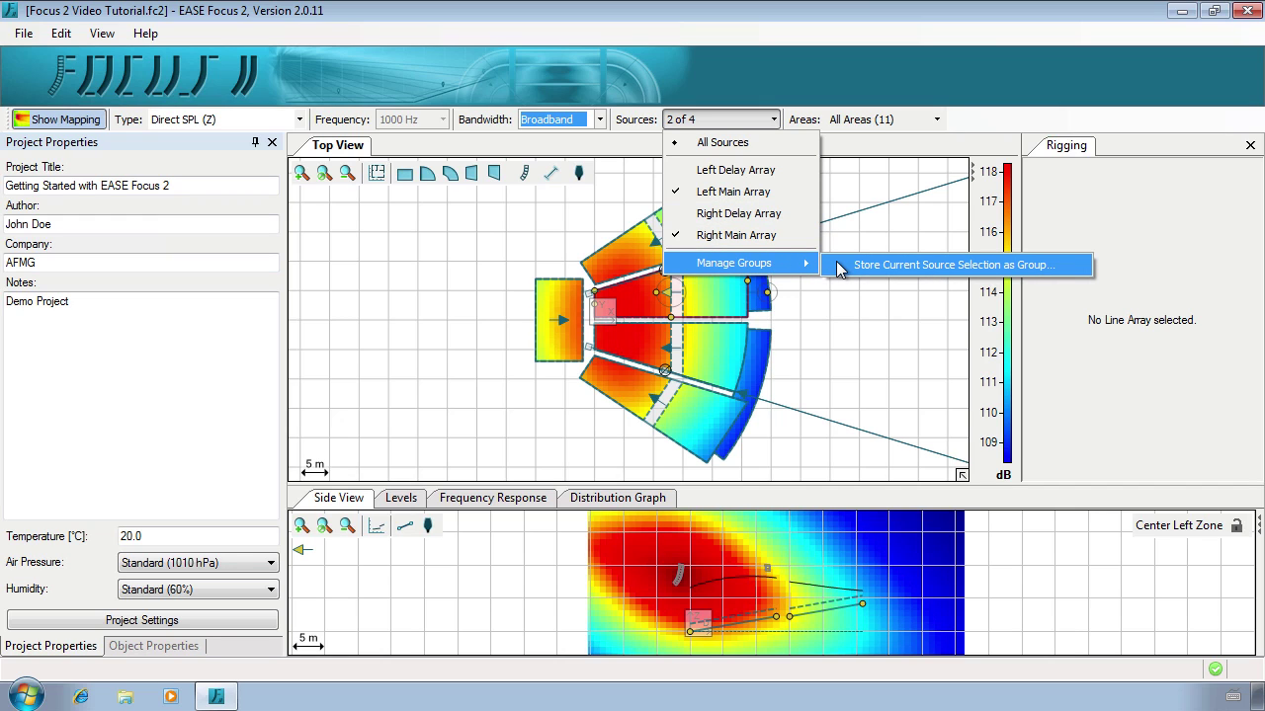
{"action": "left_click", "coordinate": [838, 265]}
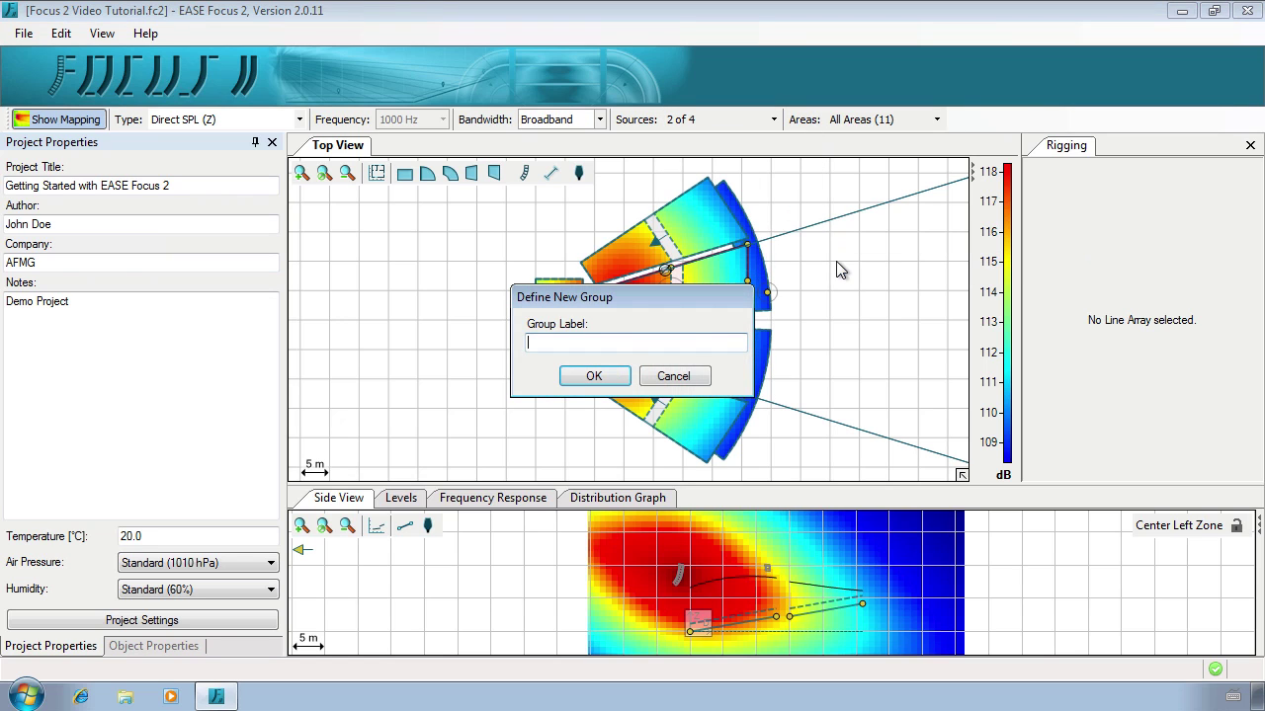
{"action": "type", "text": "Main Systems"}
{"action": "left_click", "coordinate": [593, 376]}
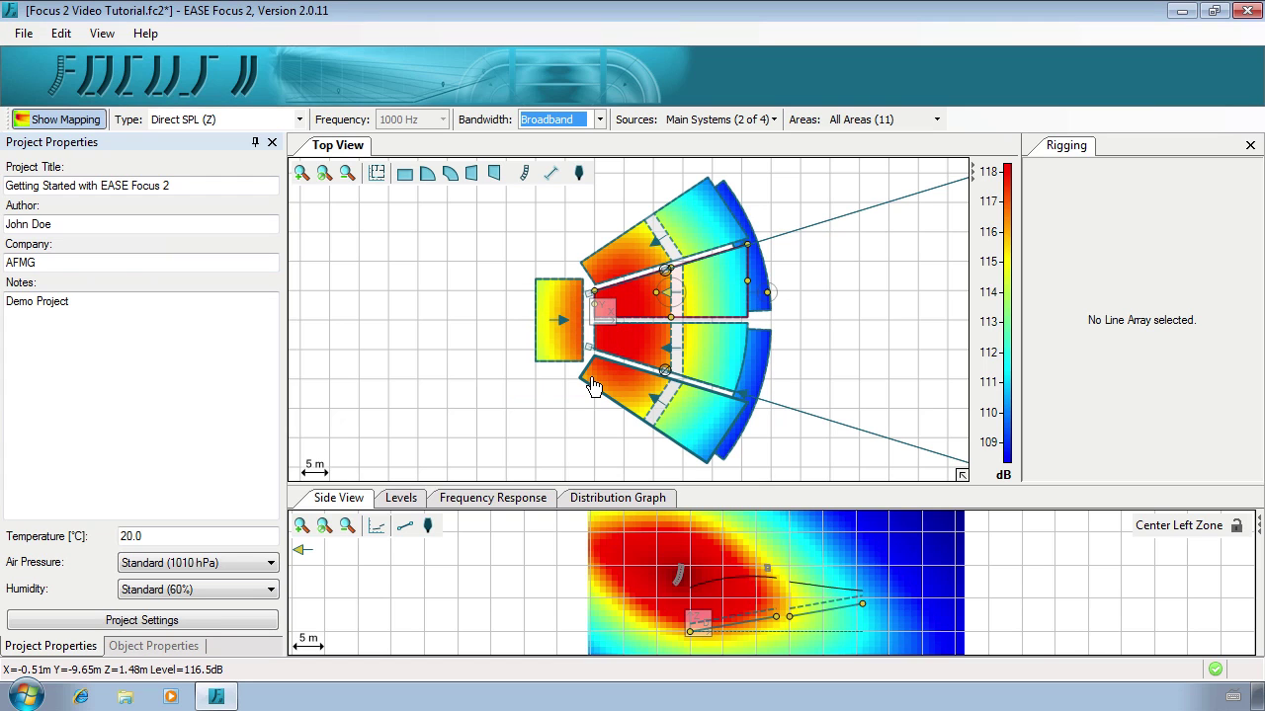
- Select only the two delay arrays and store them as group 'Delay Systems'
{"action": "left_click", "coordinate": [765, 120]}
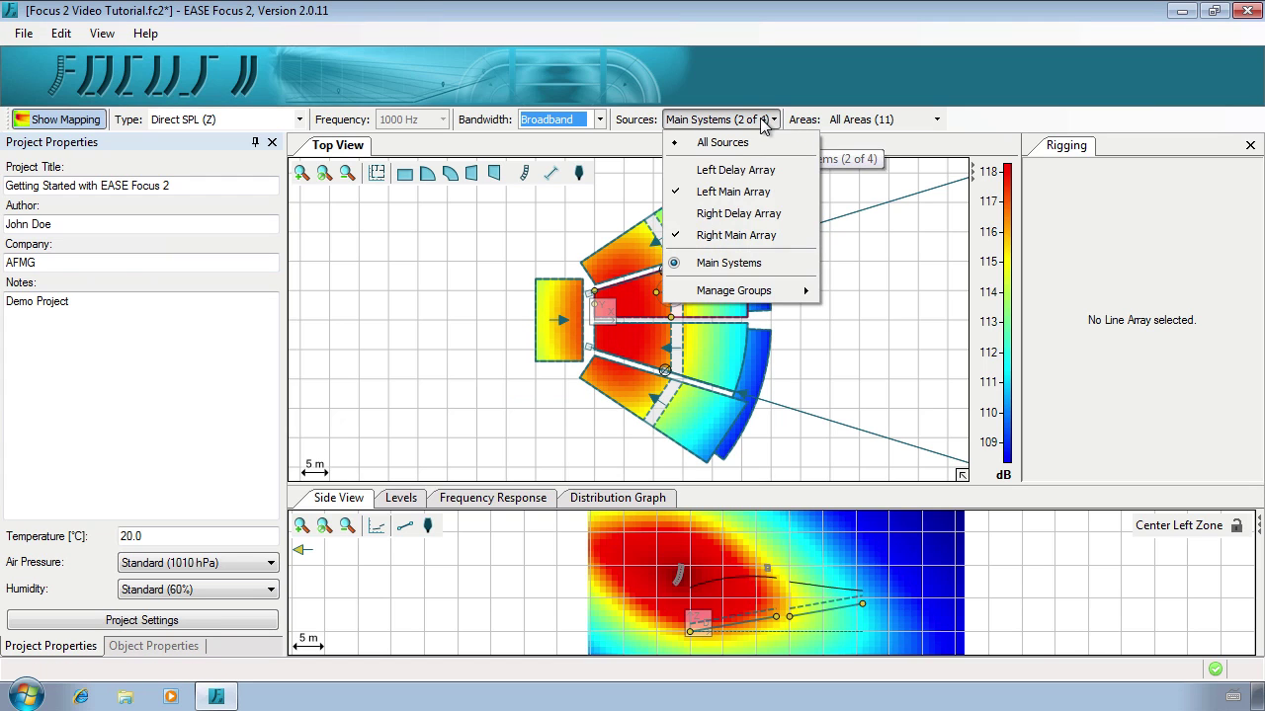
{"action": "left_click", "coordinate": [757, 174]}
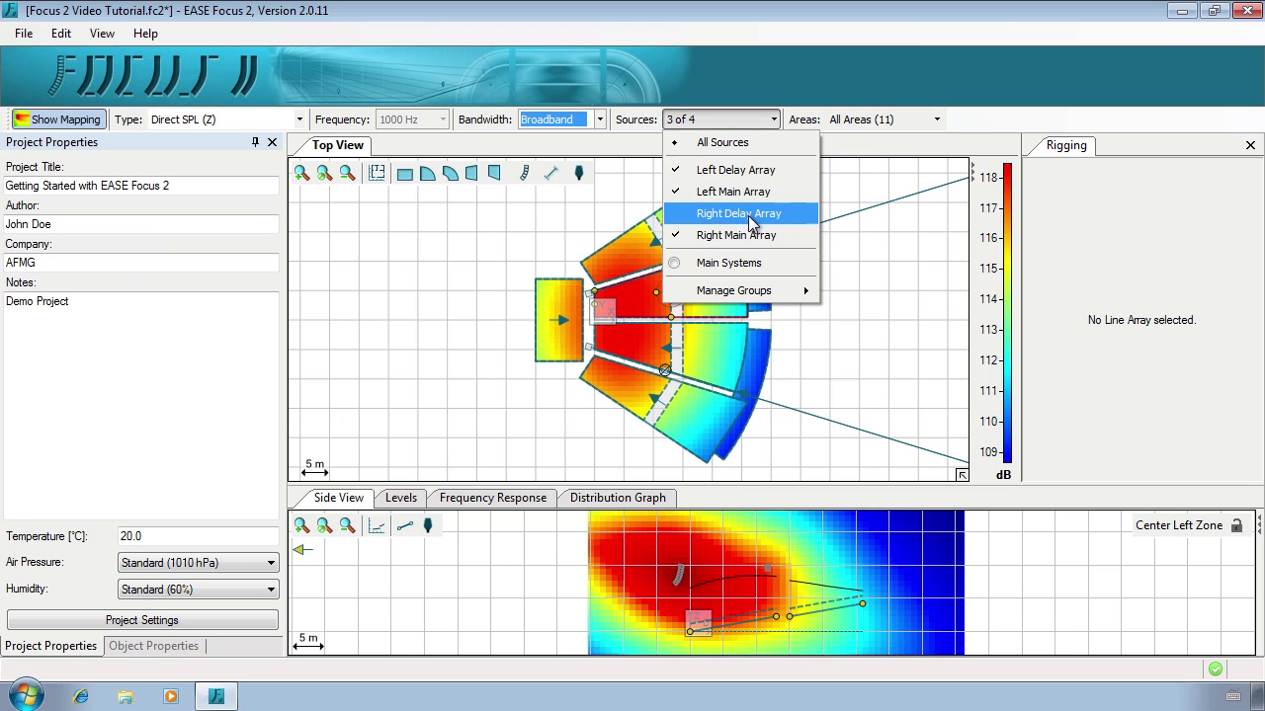
{"action": "left_click", "coordinate": [751, 214]}
{"action": "left_click", "coordinate": [749, 193]}
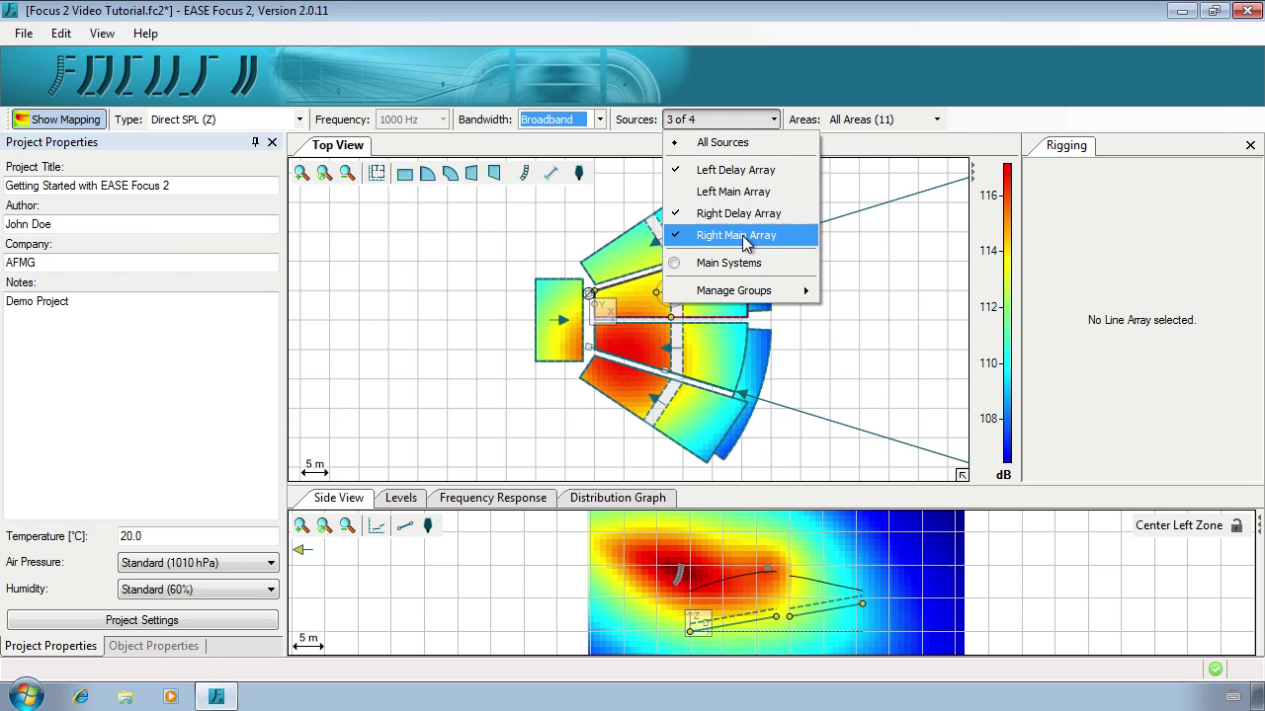
{"action": "left_click", "coordinate": [743, 238]}
{"action": "mouse_move", "coordinate": [773, 293]}
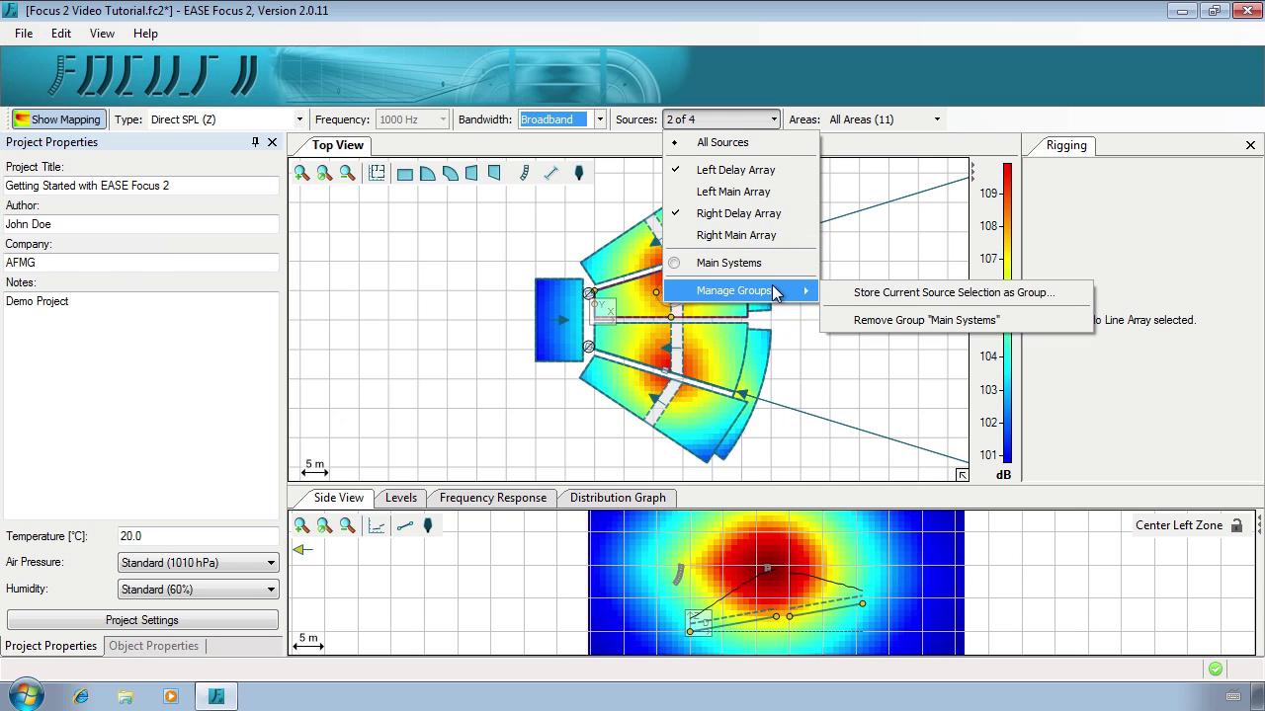
{"action": "left_click", "coordinate": [847, 293]}
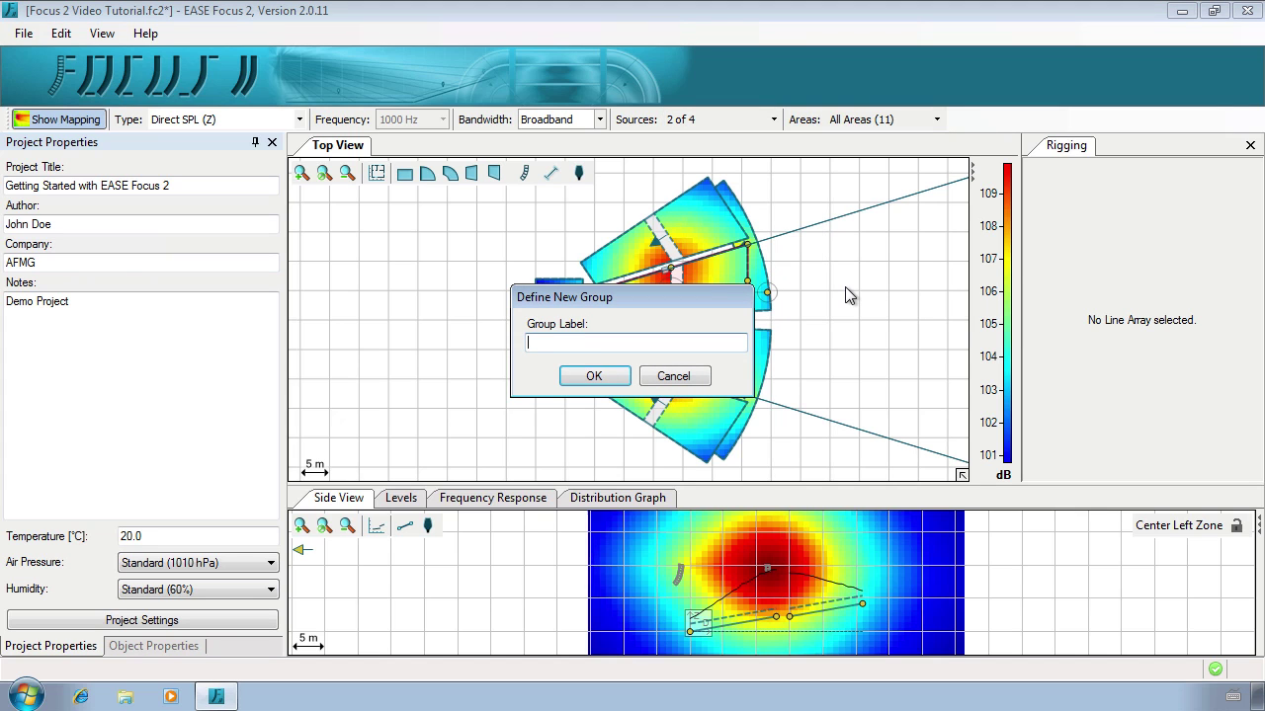
{"action": "type", "text": "Delay Systems"}
{"action": "left_click", "coordinate": [595, 377]}
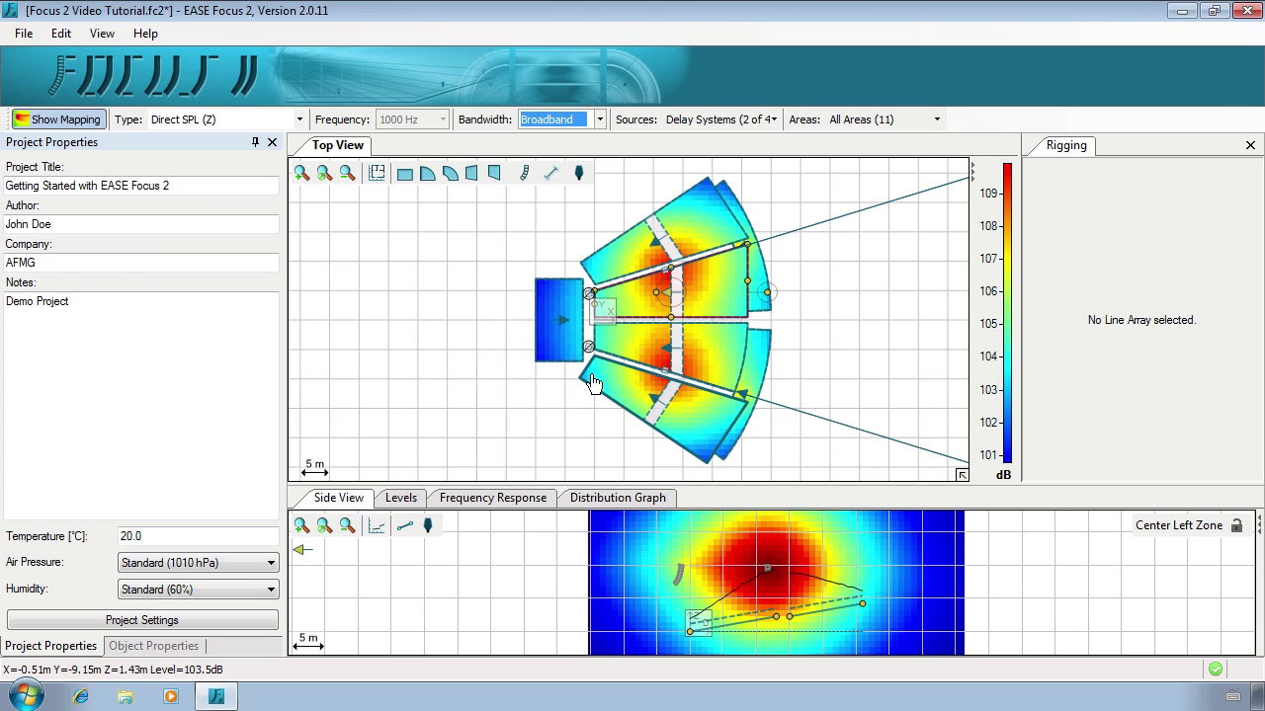
- Map only the Delay Systems group, showing about 101–109 dB
{"action": "left_click", "coordinate": [763, 120]}
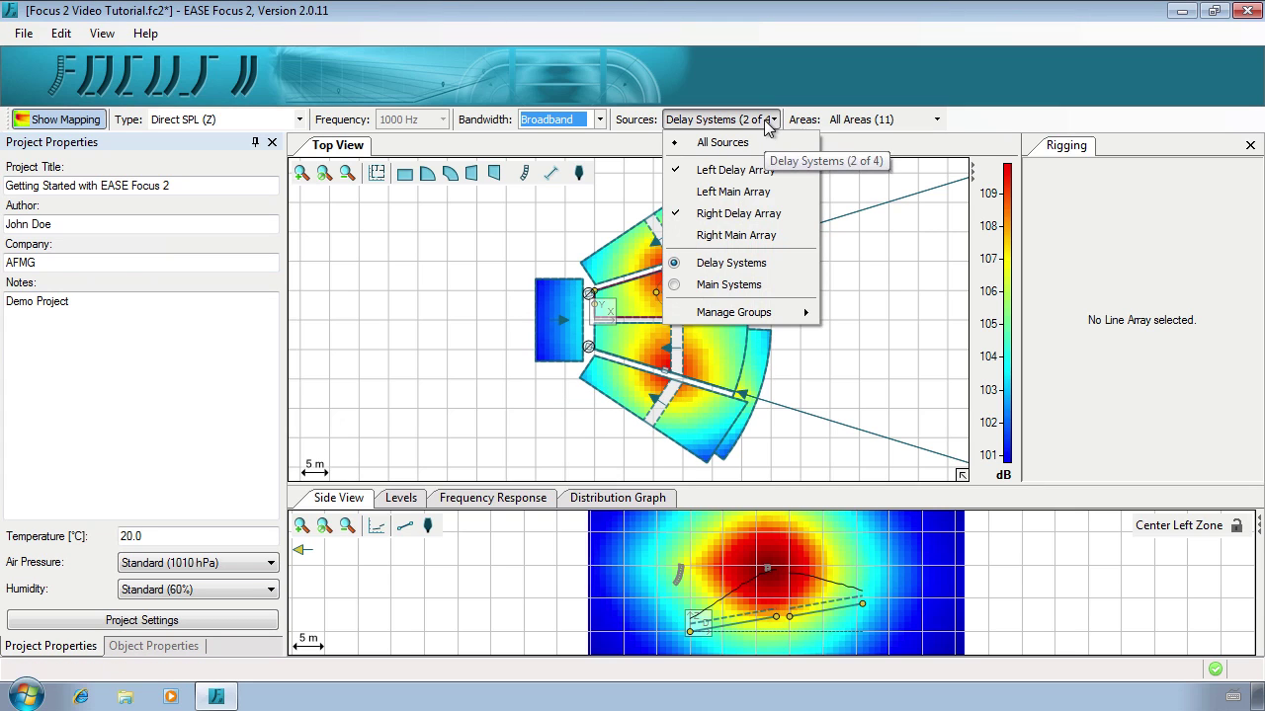
{"action": "left_click", "coordinate": [763, 171]}
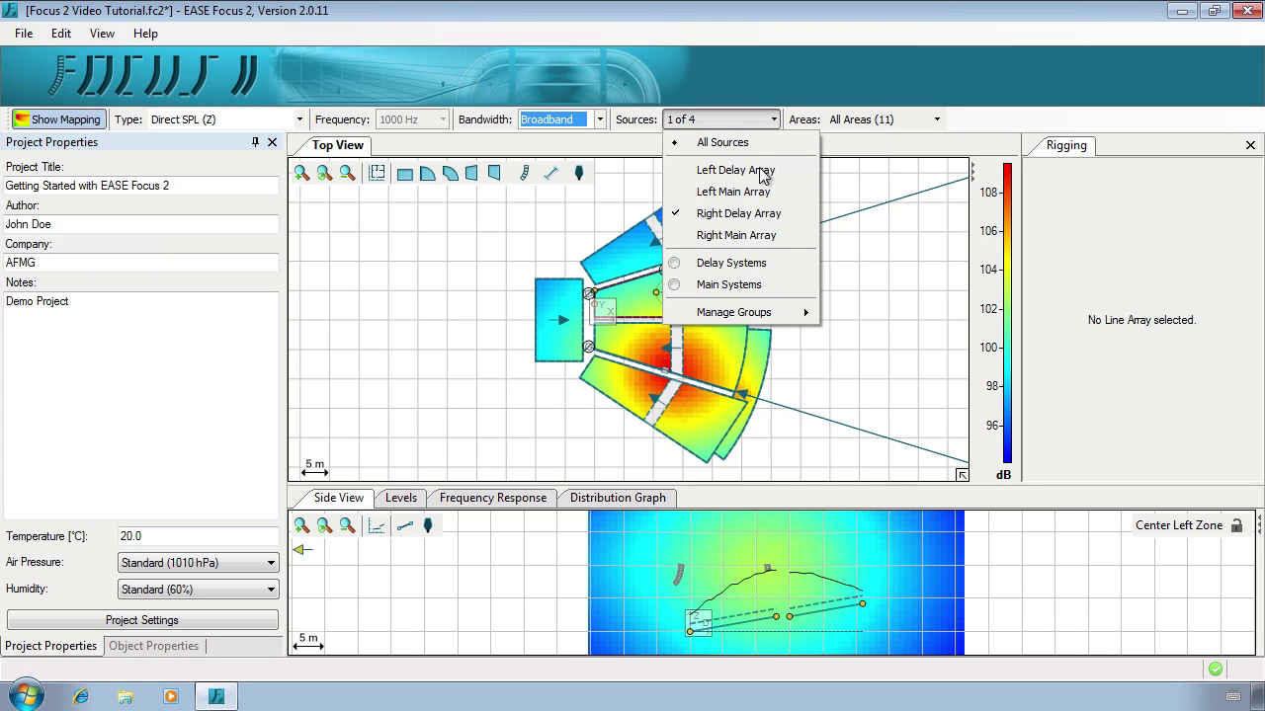
{"action": "left_click", "coordinate": [733, 264]}
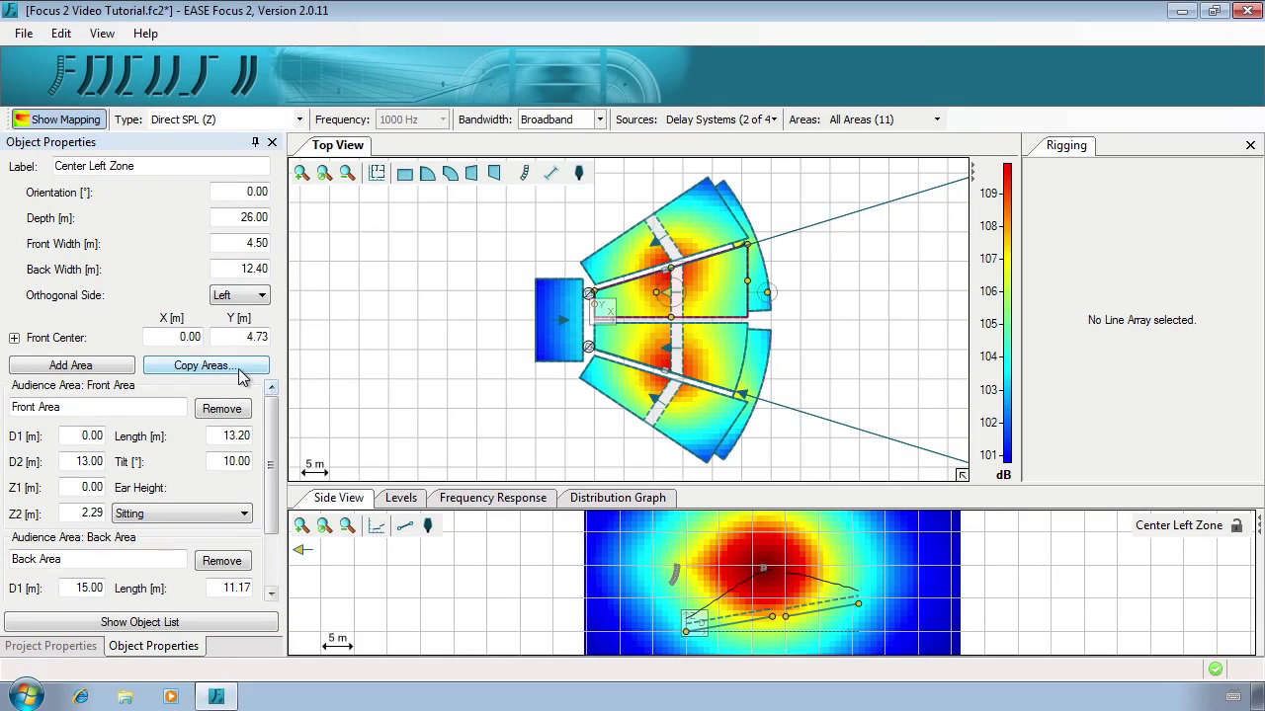
- Open Copy Areas for Center Left Zone and enable Create New Groups under Audience Area Groups
{"action": "left_click", "coordinate": [238, 369]}
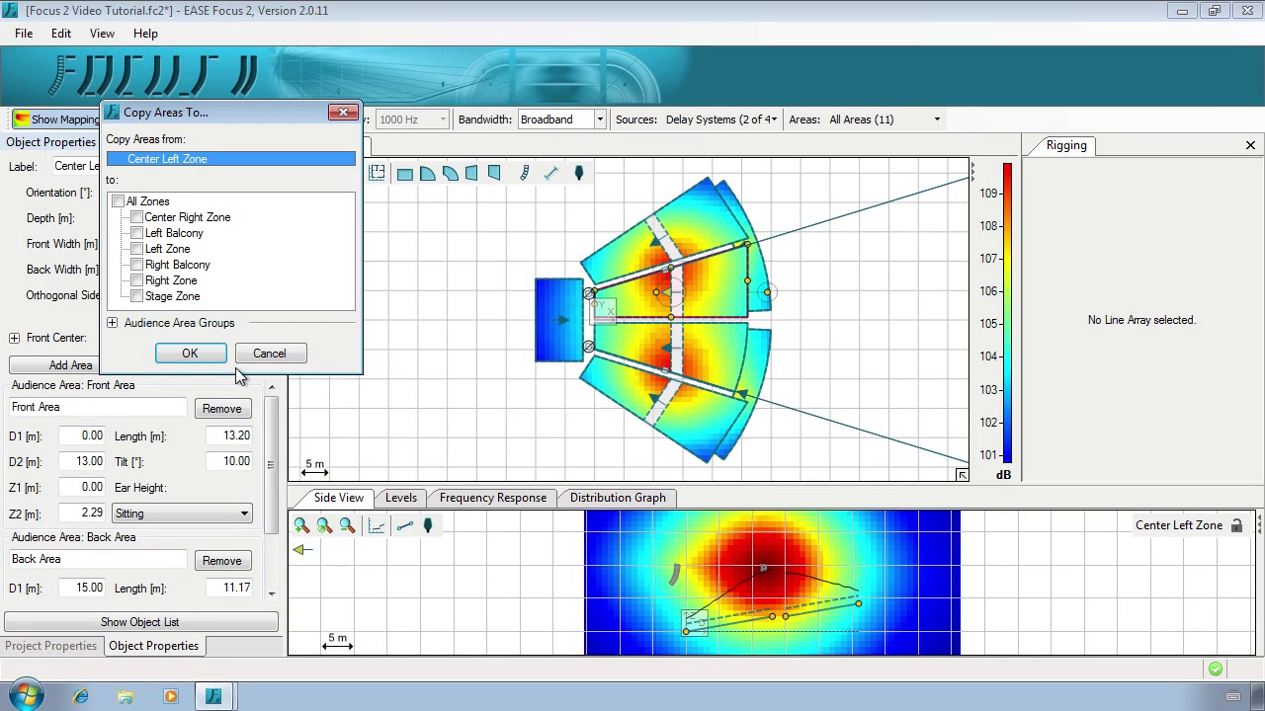
{"action": "left_click", "coordinate": [112, 323]}
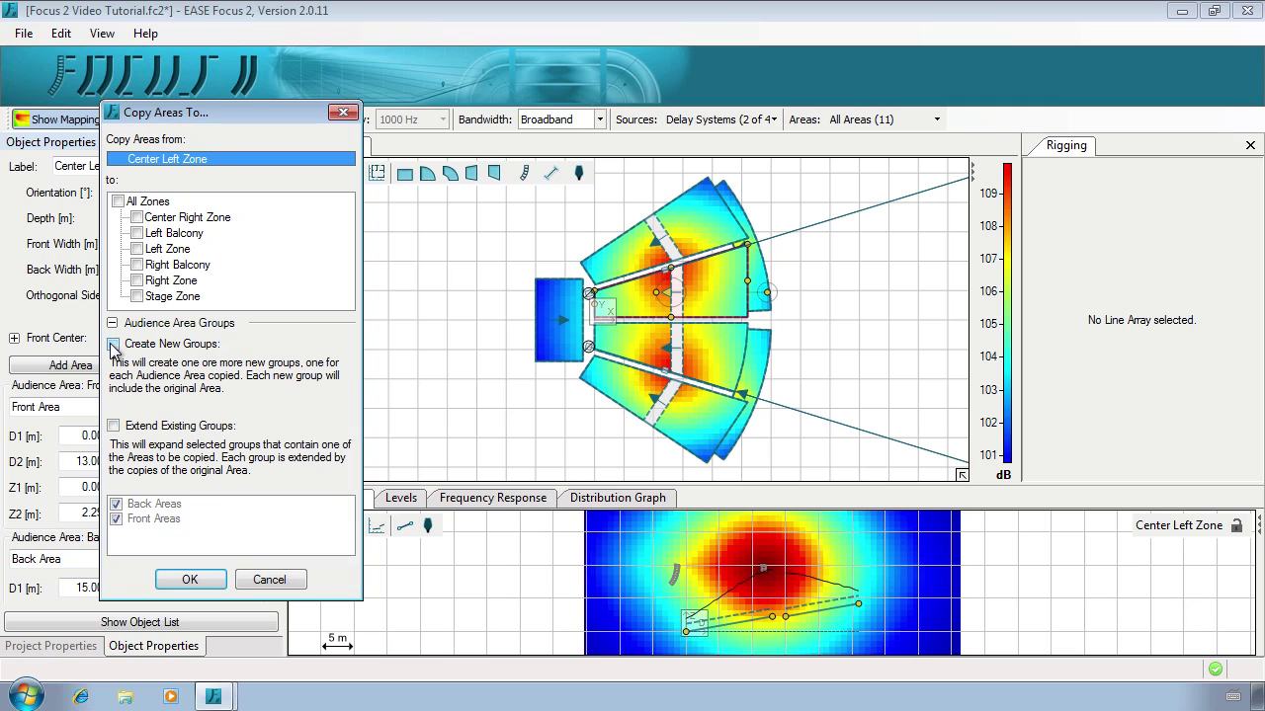
{"action": "left_click", "coordinate": [113, 344]}
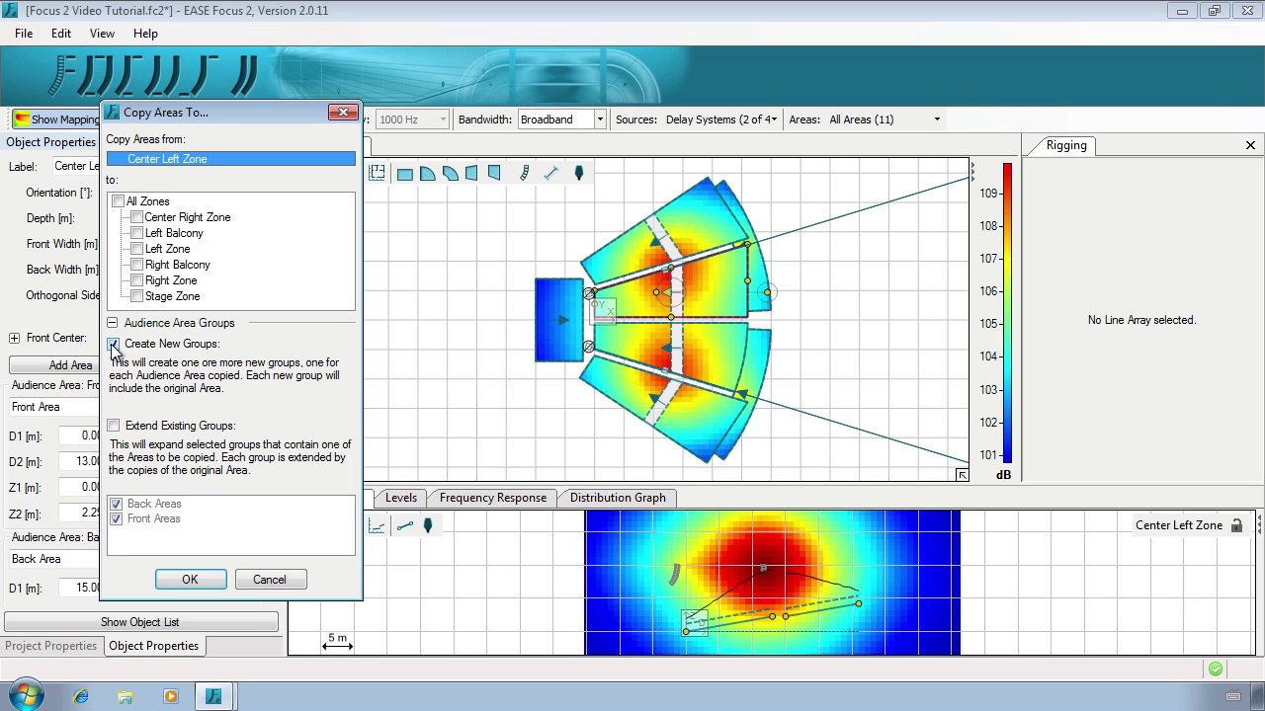